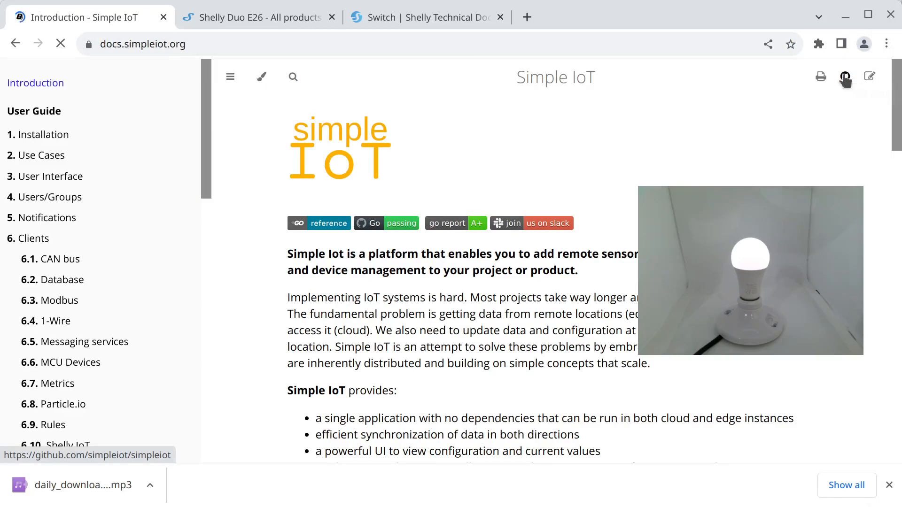
# Open the Simple IoT repository's releases on GitHub and copy the link to simpleiot-v0.12.4-linux-x86_64.tar.gz
pyautogui.scroll(-8, 686, 178)
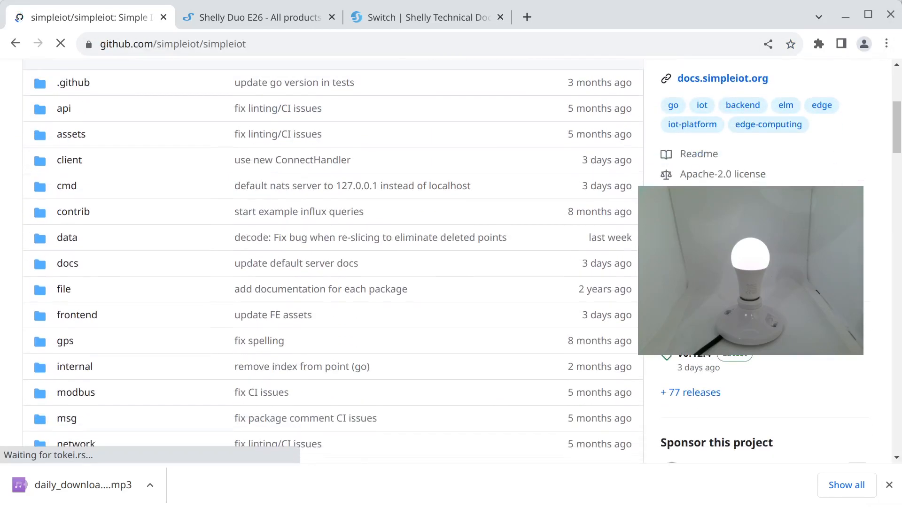
pyautogui.click(685, 160)
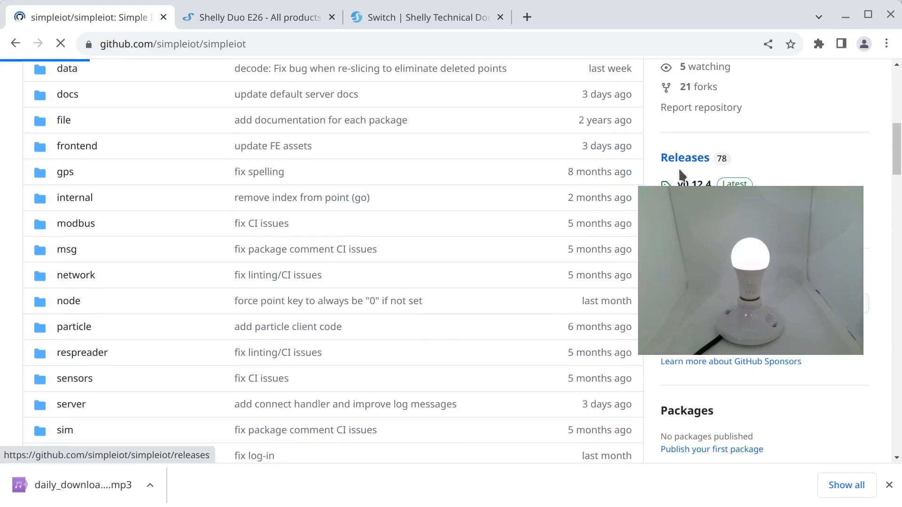
pyautogui.scroll(-10, 359, 251)
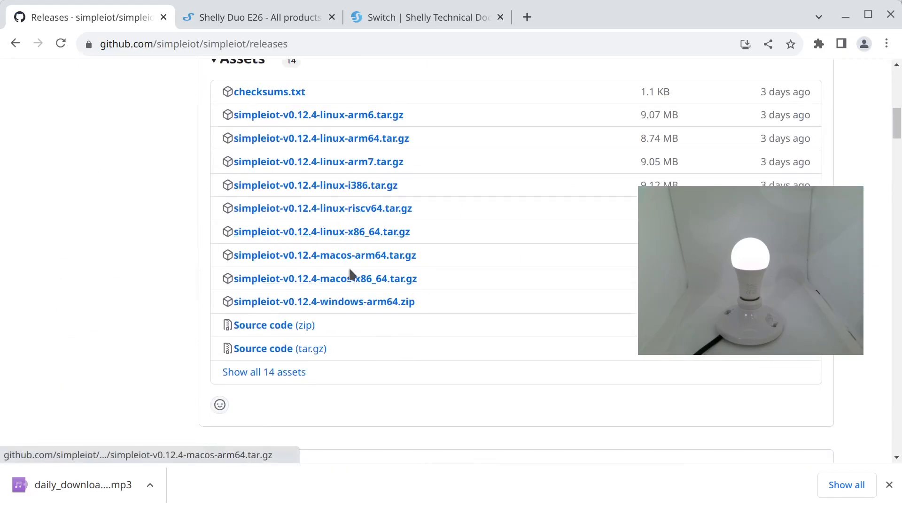
pyautogui.rightClick(343, 232)
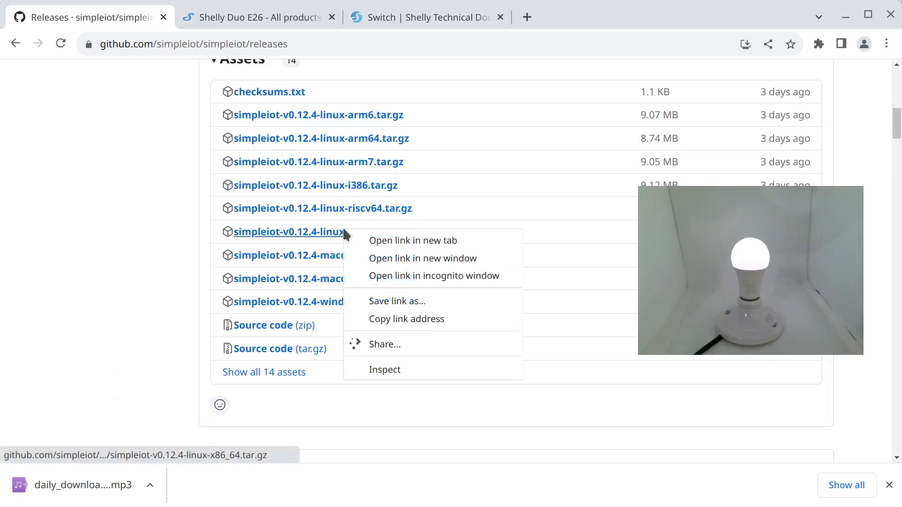
pyautogui.click(385, 319)
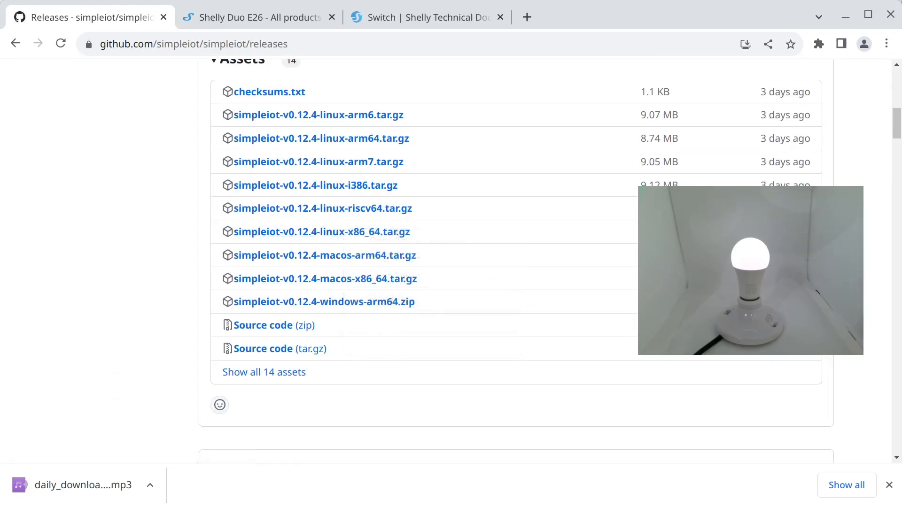
# Switch to Konsole and download simpleiot-v0.12.4-linux-x86_64.tar.gz from the copied link with wget
pyautogui.hotkey('alt', 'Tab')
pyautogui.write('wget')
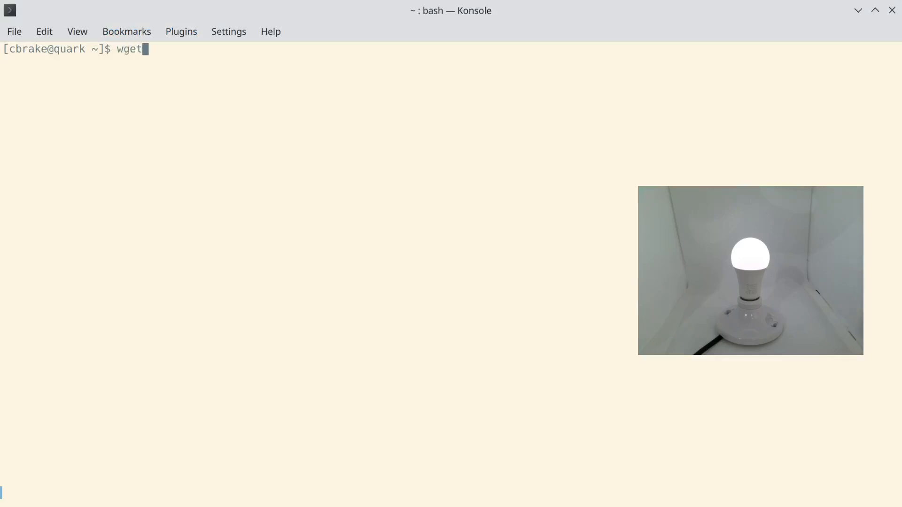
pyautogui.hotkey('ctrl', 'shift', 'v')
pyautogui.press('Return')
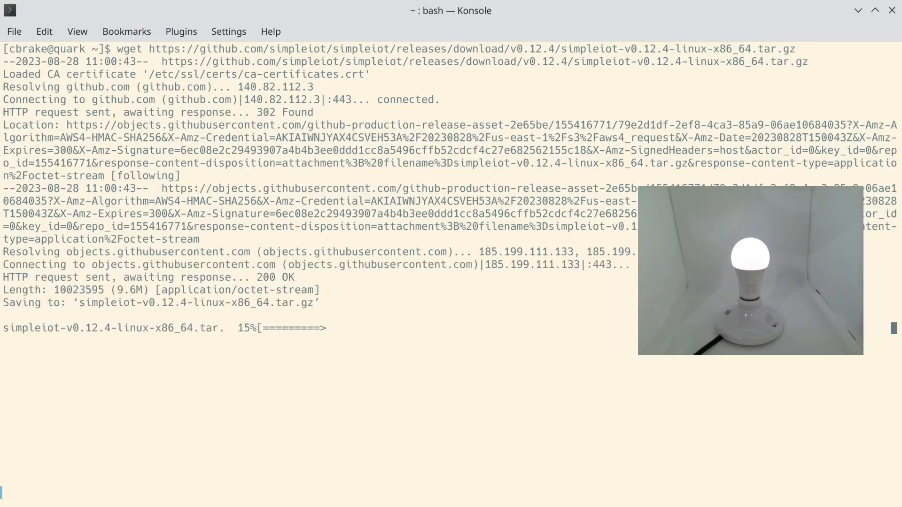
# Extract simpleiot-v0.12.4-linux-x86_64.tar.gz with tar -xzvf
pyautogui.write('tar -x')
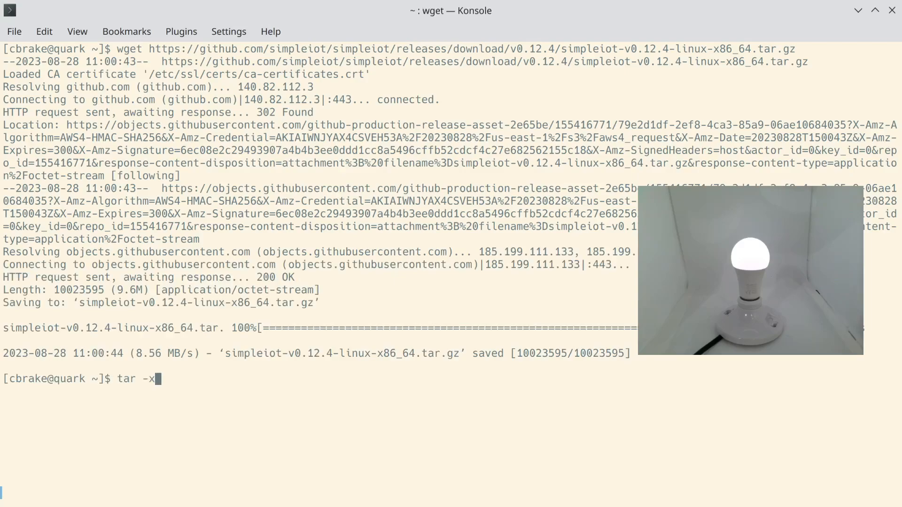
pyautogui.write('zvf sim')
pyautogui.press('Tab')
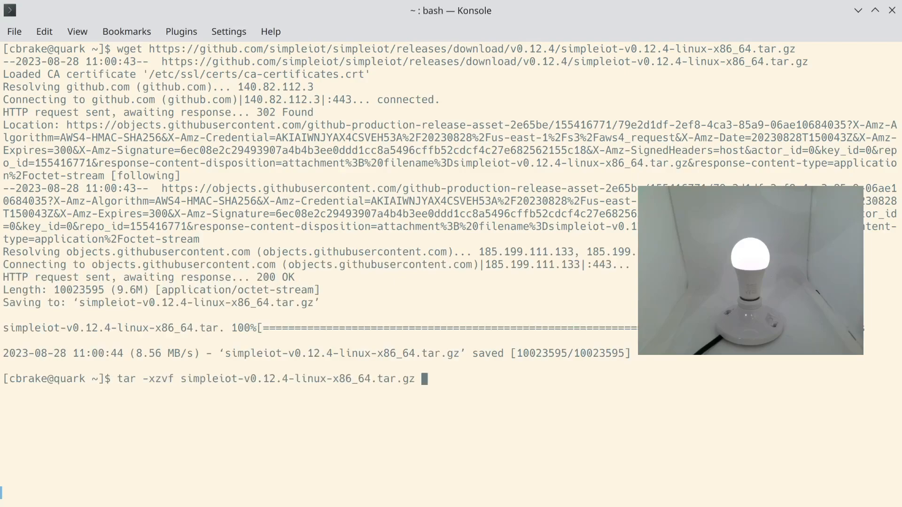
pyautogui.press('Return')
# Change into the simpleiot-v0.12.4-linux-x86_64 directory and start the server with ./siot
pyautogui.write('cd s')
pyautogui.press('Tab')
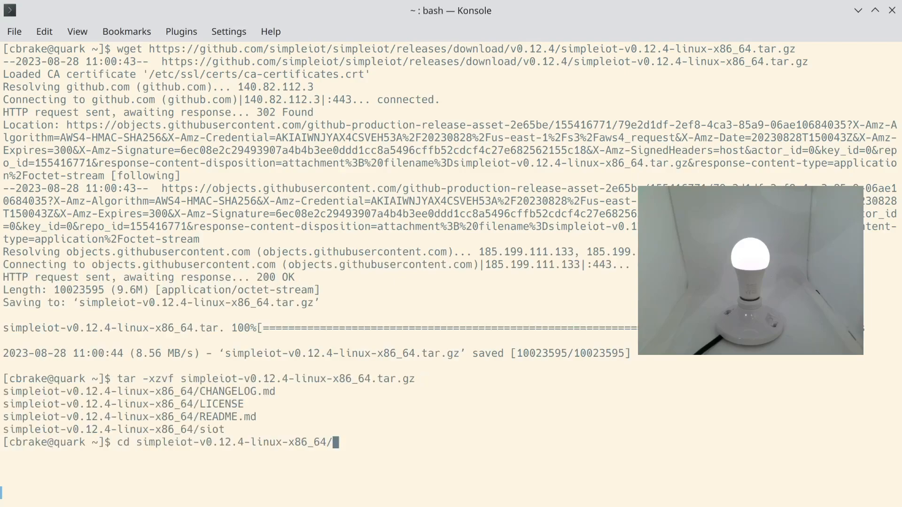
pyautogui.press('Return')
pyautogui.write('./sio')
pyautogui.press('Tab')
pyautogui.press('Return')
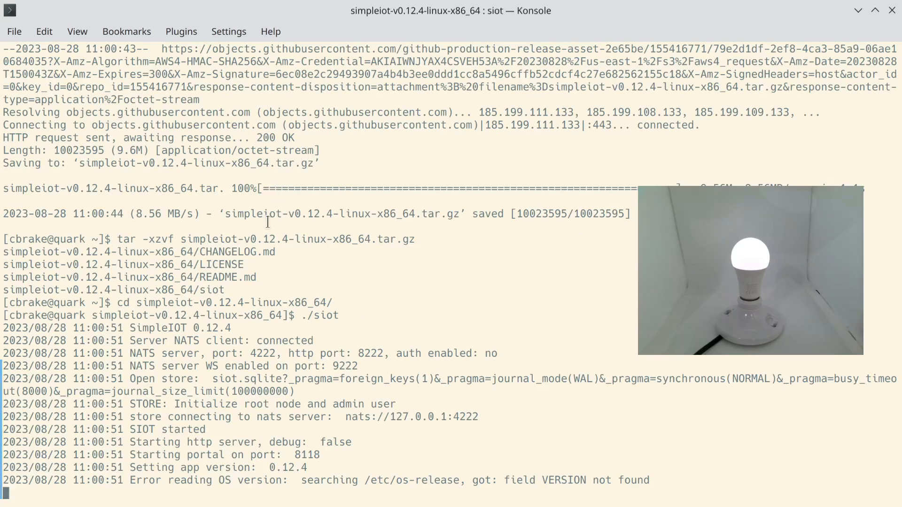
# Switch to the browser and open the local Simple IoT portal at localhost:8118 in a new tab
pyautogui.moveTo(293, 458); pyautogui.dragTo(314, 456)
pyautogui.hotkey('alt', 'Tab')
pyautogui.hotkey('ctrl', 't')
pyautogui.write('loc')
pyautogui.press('Return')
# Sign in to the portal with the saved admin e-mail and password
pyautogui.click(458, 238)
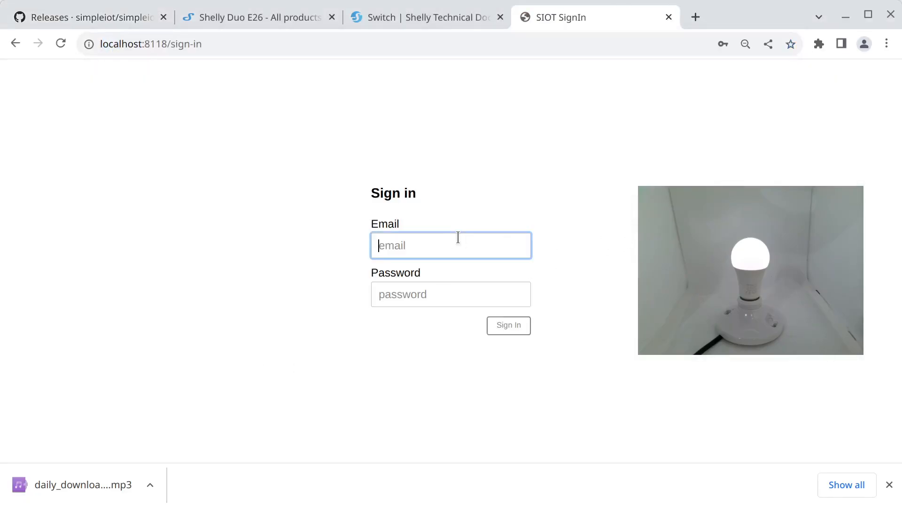
pyautogui.click(449, 293)
pyautogui.click(475, 324)
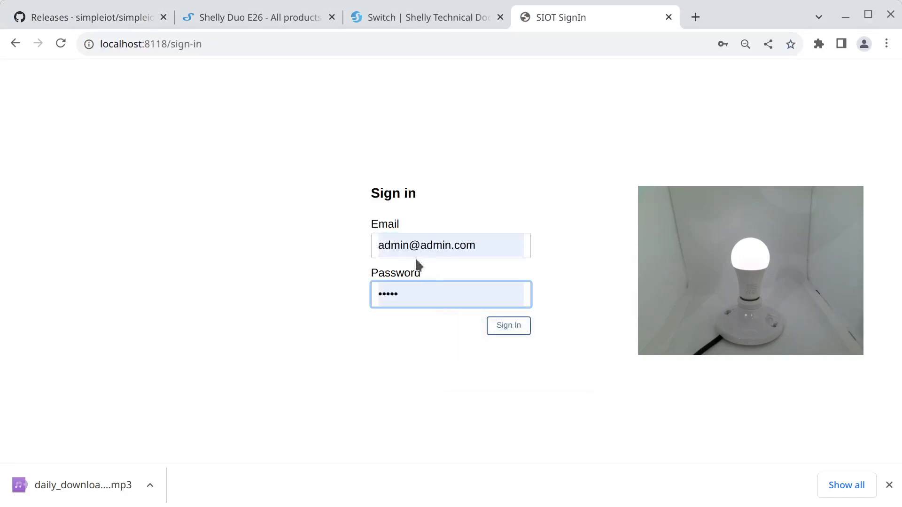
pyautogui.click(507, 329)
# Set the root node's description to siot
pyautogui.click(227, 151)
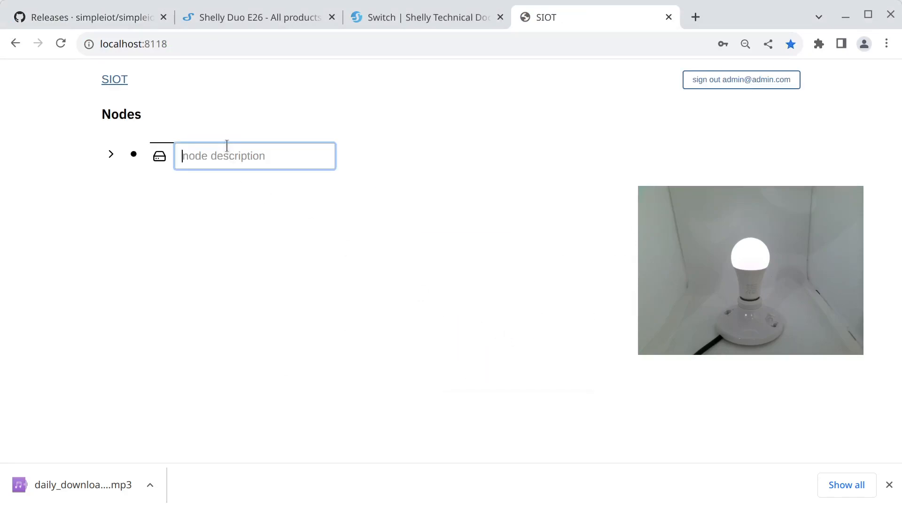
pyautogui.write('siot')
pyautogui.press('Return')
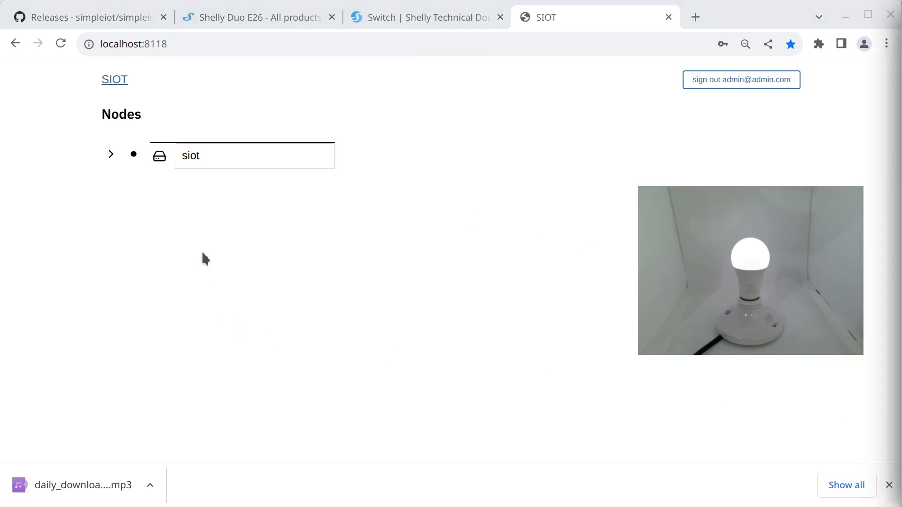
# View the Shelly Duo E26 product page and the Switch page of the Shelly technical documentation
pyautogui.click(254, 18)
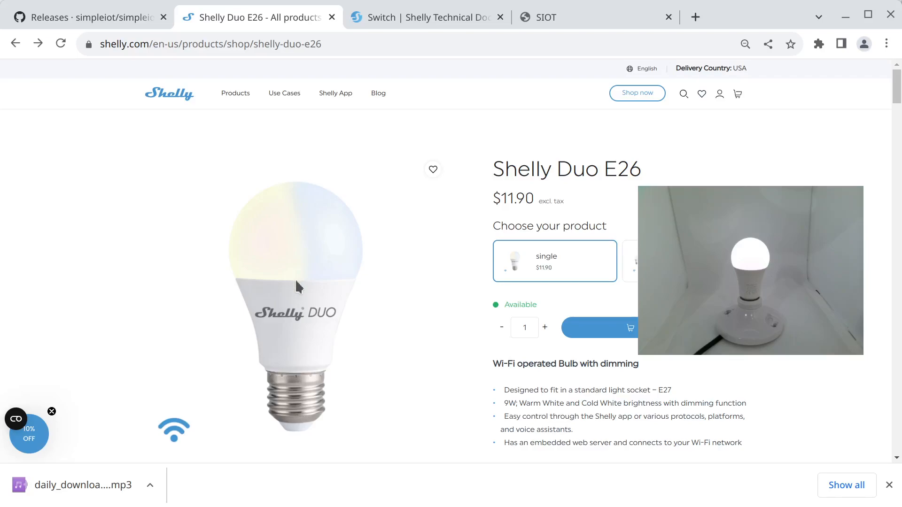
pyautogui.click(422, 21)
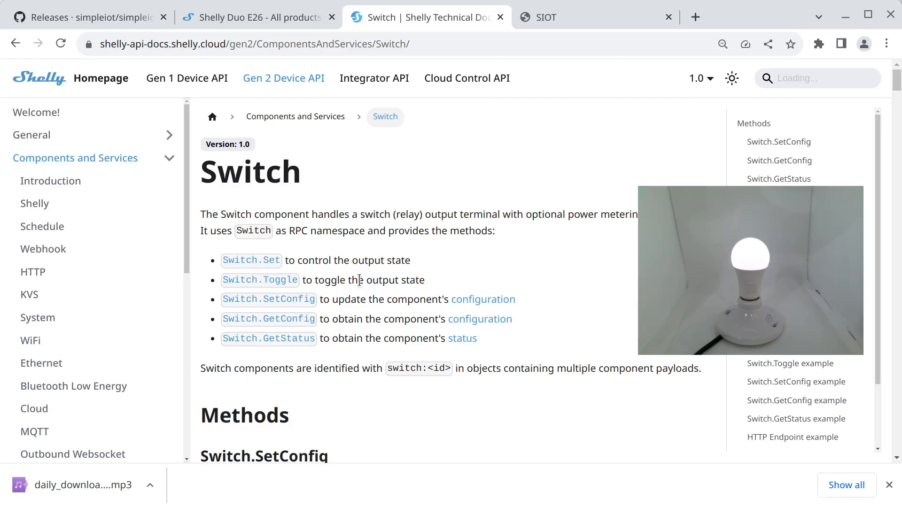
# Close the SIOT tab and reopen localhost:8118 in a new one
pyautogui.click(667, 16)
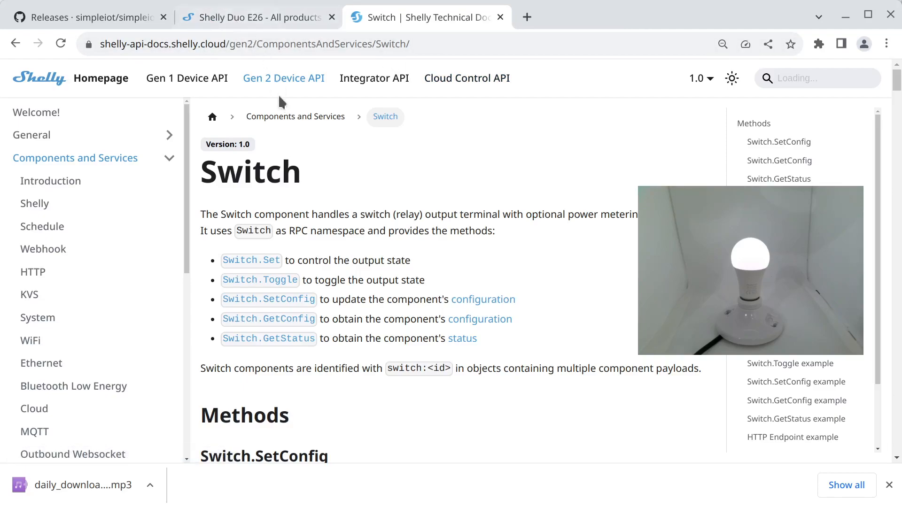
pyautogui.hotkey('ctrl', 't')
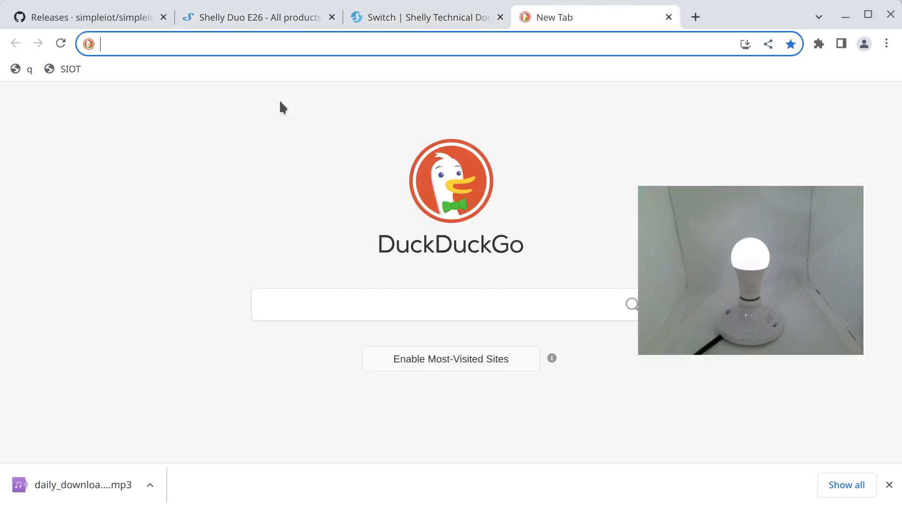
pyautogui.write('localhost:8118')
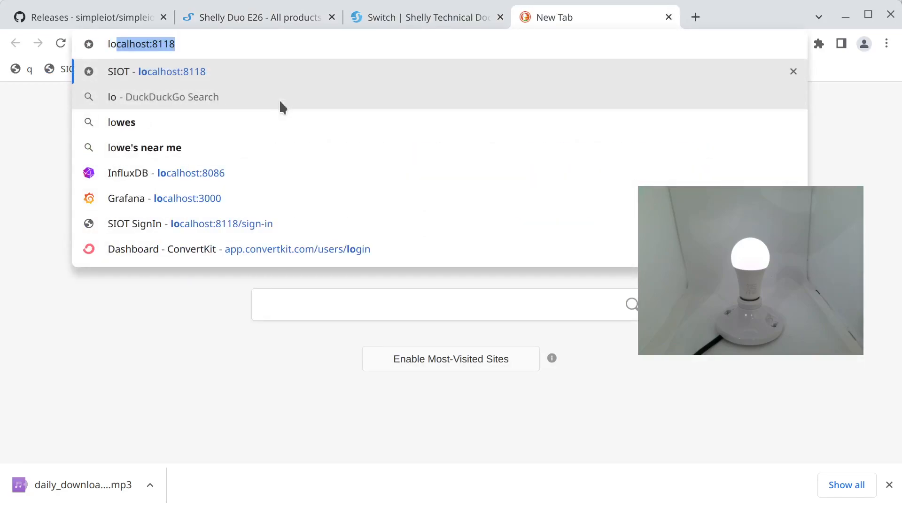
pyautogui.press('Return')
# Expand the siot root node and add a Shelly node under it
pyautogui.click(111, 154)
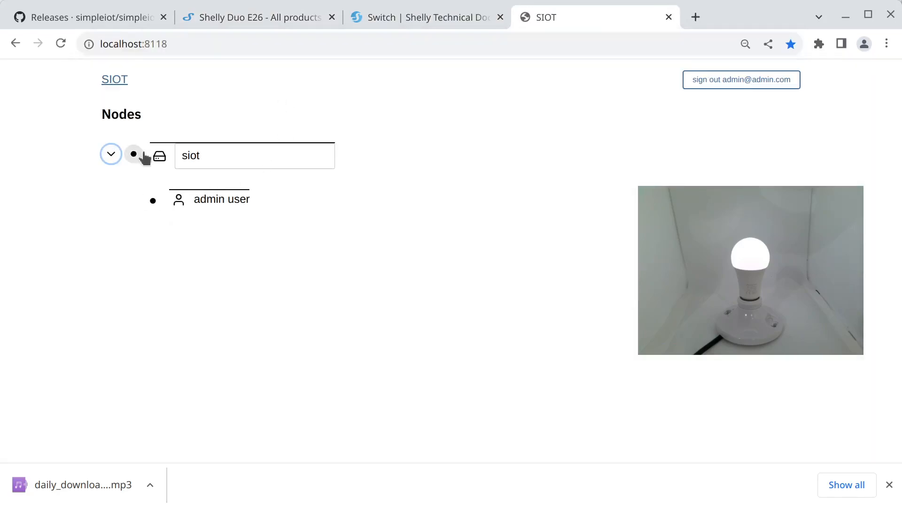
pyautogui.click(133, 154)
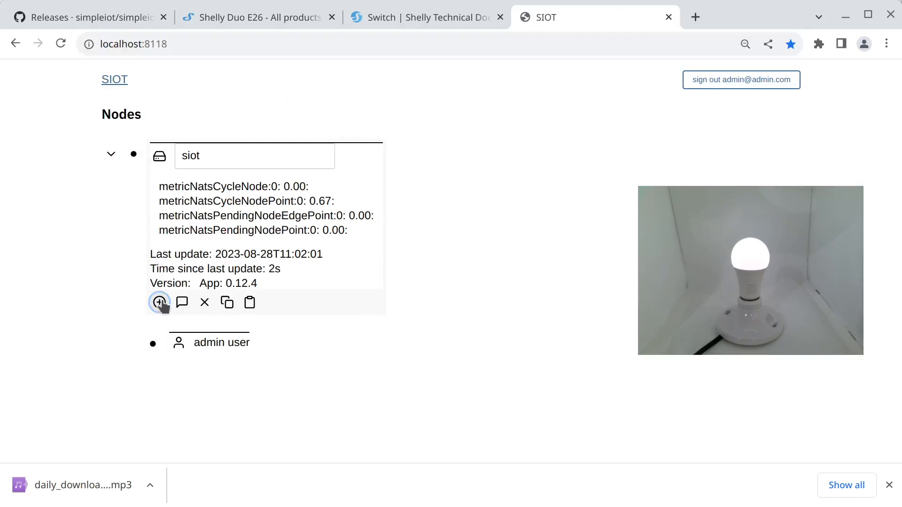
pyautogui.click(159, 302)
pyautogui.scroll(-4, 203, 352)
pyautogui.click(191, 362)
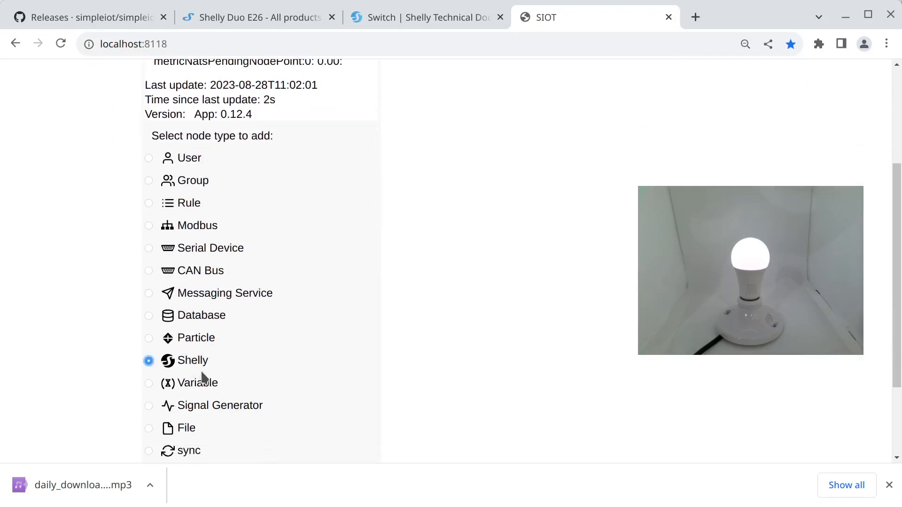
pyautogui.scroll(-3, 201, 377)
pyautogui.click(172, 389)
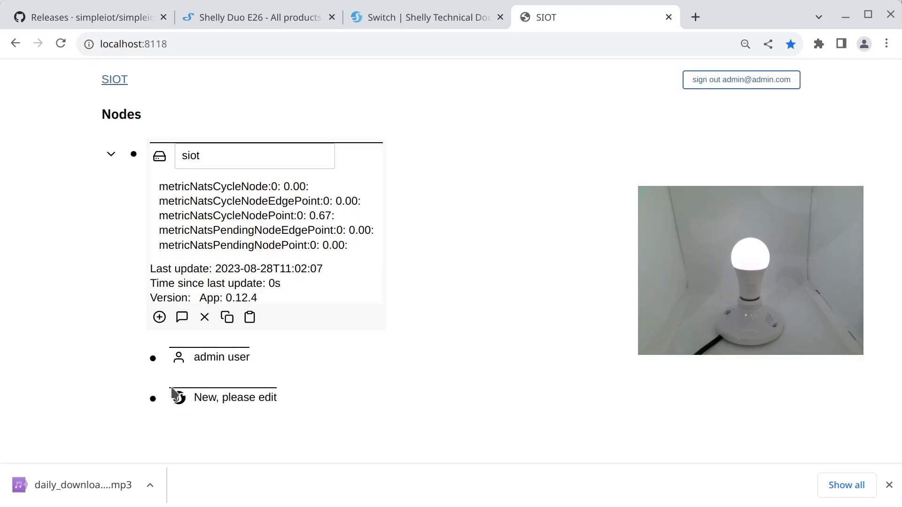
# Collapse the root node's details, set the new Shelly node's description to Shelly, and save it
pyautogui.click(134, 154)
pyautogui.click(155, 243)
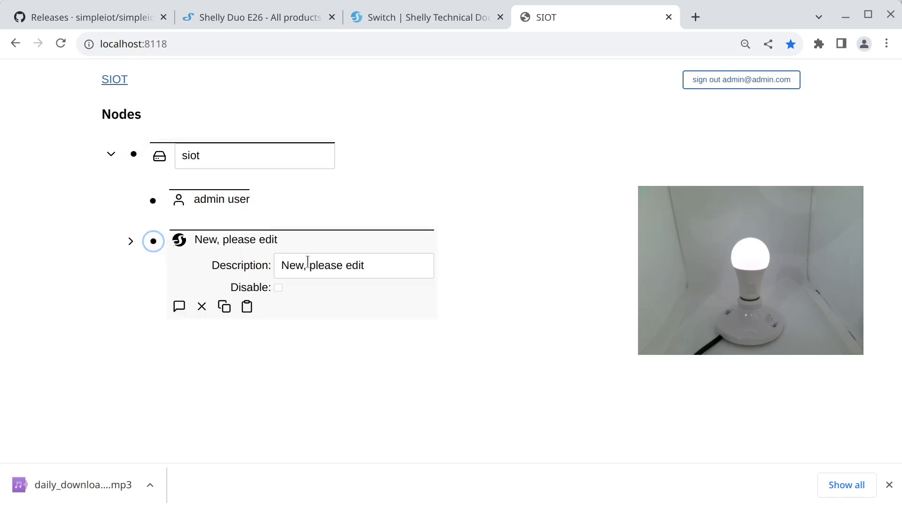
pyautogui.moveTo(375, 271); pyautogui.dragTo(269, 268)
pyautogui.write('Shelly')
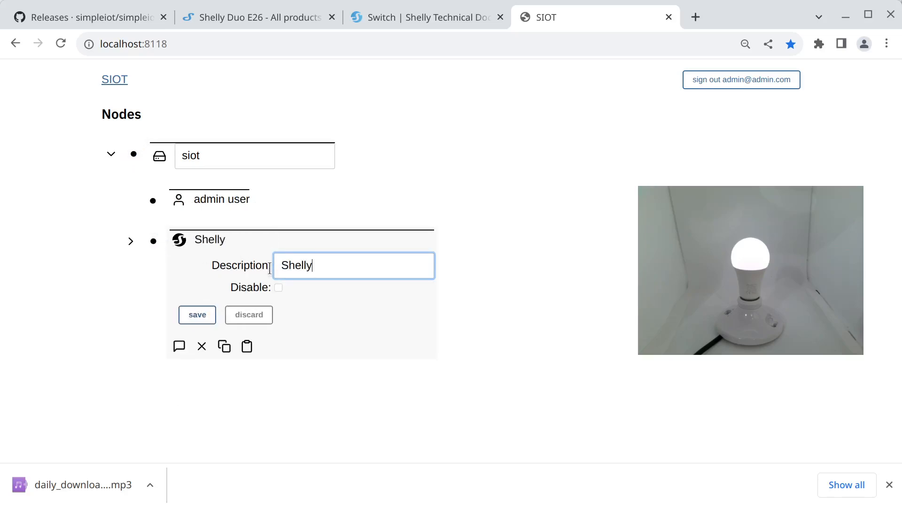
pyautogui.press('Return')
# Expand the Shelly node's children, hide its own details, and examine the list of discovered devices, including Office: Demo bulb
pyautogui.click(127, 241)
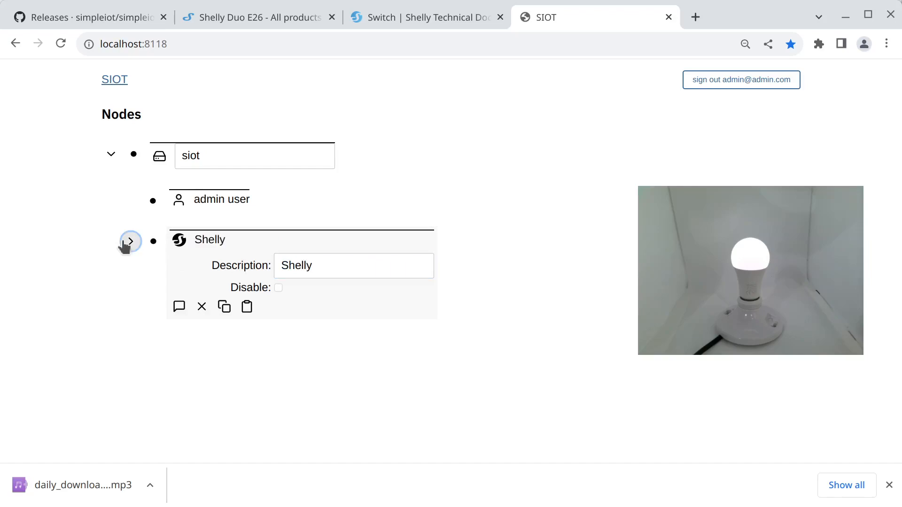
pyautogui.scroll(-3, 120, 278)
pyautogui.scroll(2, 141, 225)
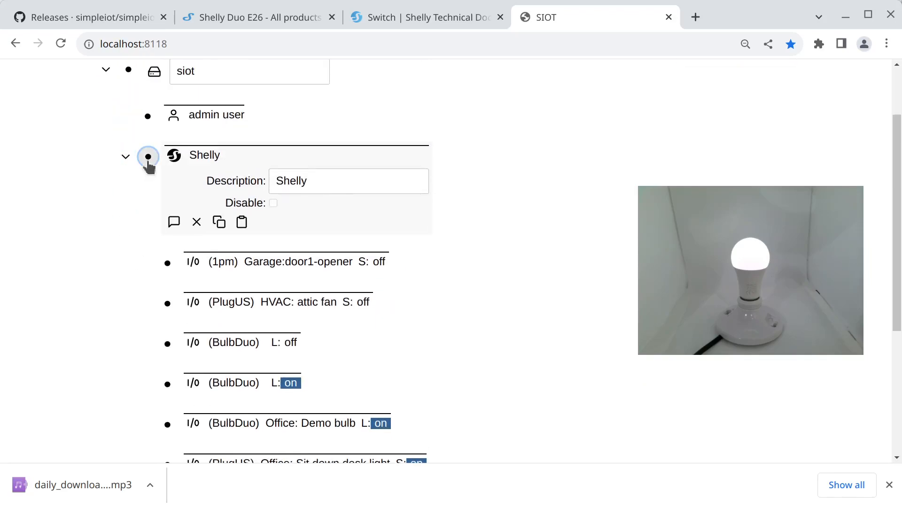
pyautogui.click(148, 156)
pyautogui.scroll(-2, 141, 241)
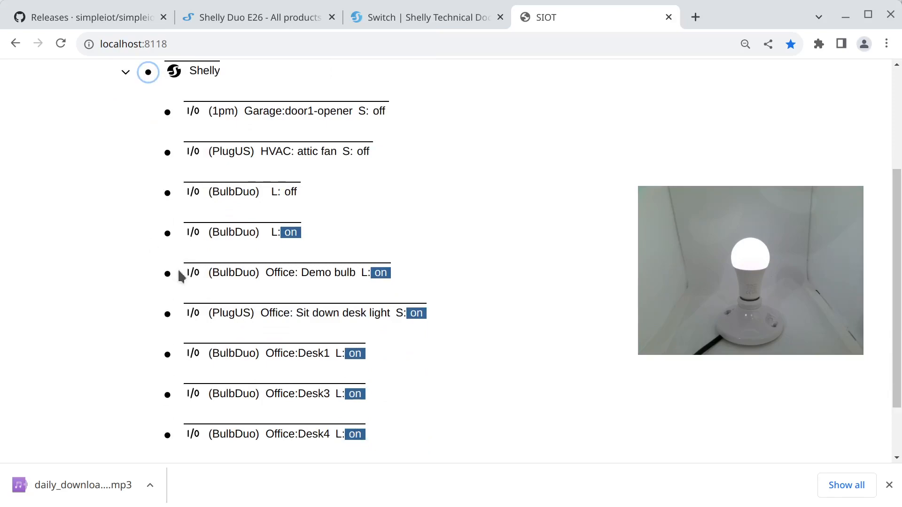
pyautogui.scroll(-2, 178, 275)
pyautogui.scroll(3, 178, 275)
pyautogui.scroll(-1, 179, 275)
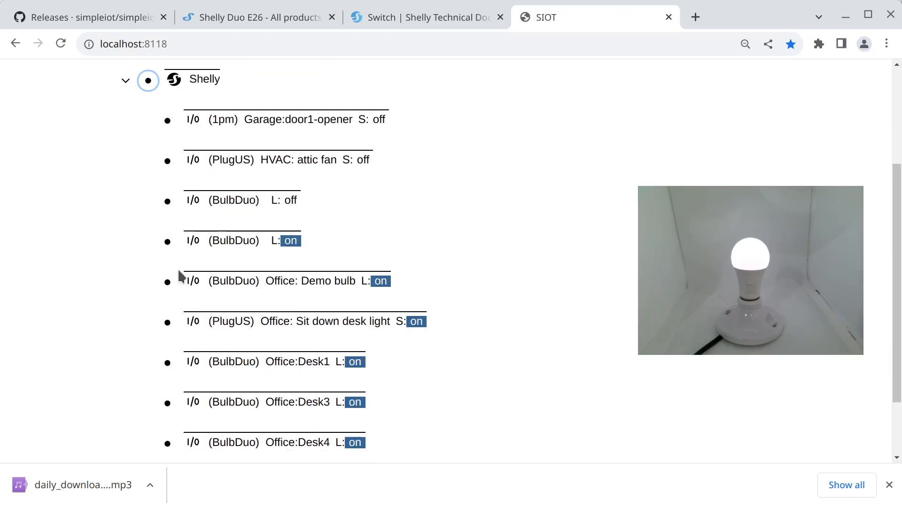
pyautogui.scroll(-2, 178, 271)
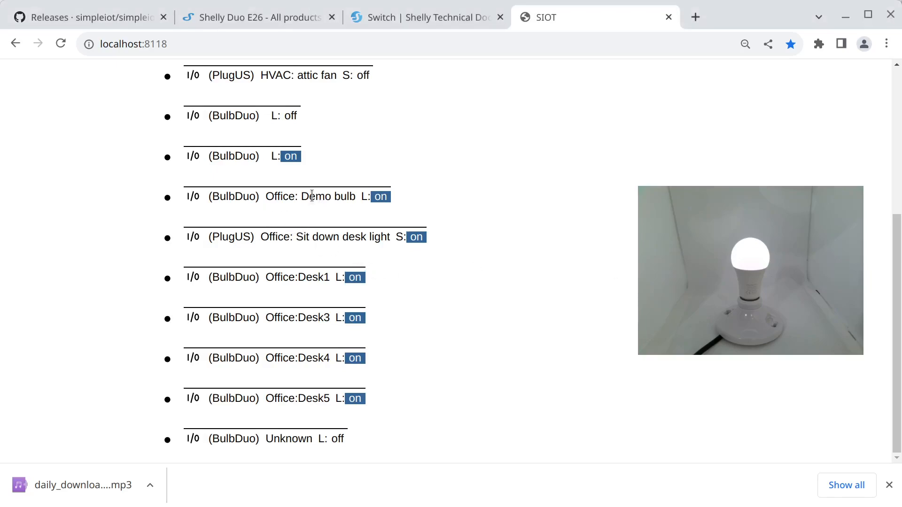
pyautogui.moveTo(266, 196); pyautogui.dragTo(340, 197)
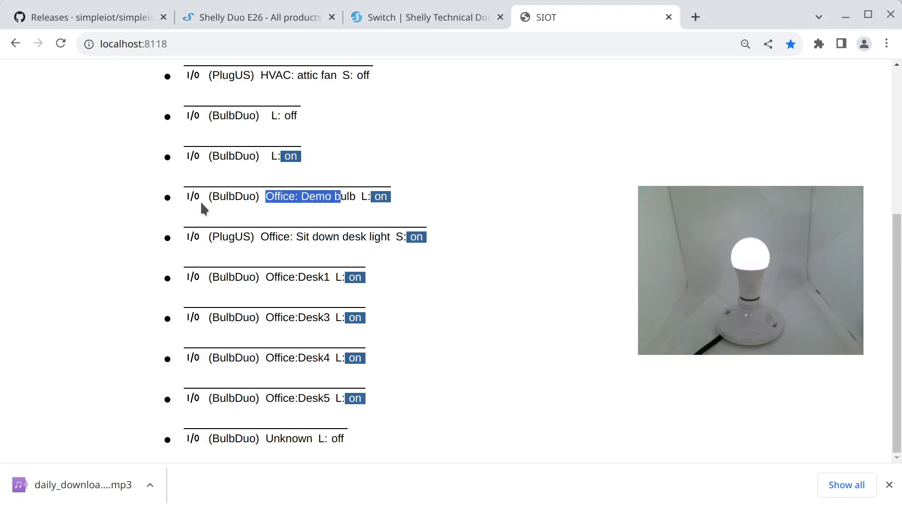
# Open the details of the Office: Demo bulb device, turn on Enable Control, and save the change
pyautogui.click(160, 196)
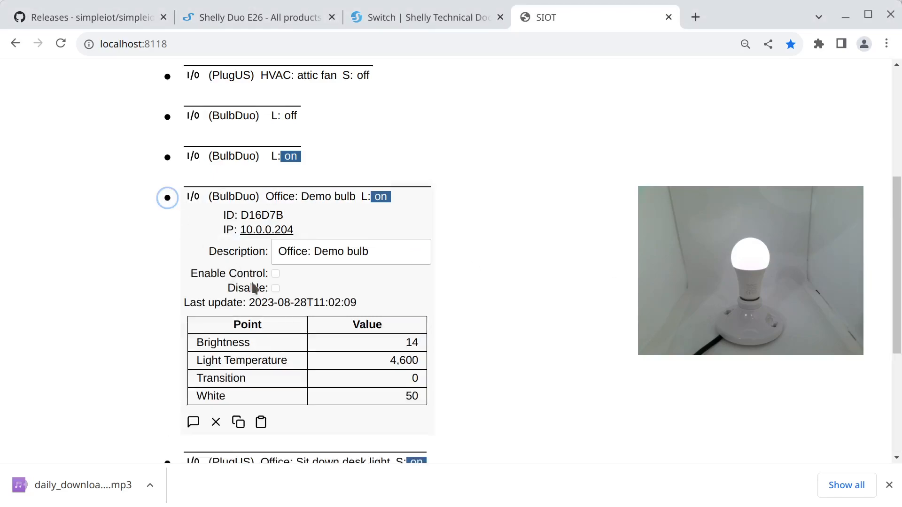
pyautogui.click(275, 273)
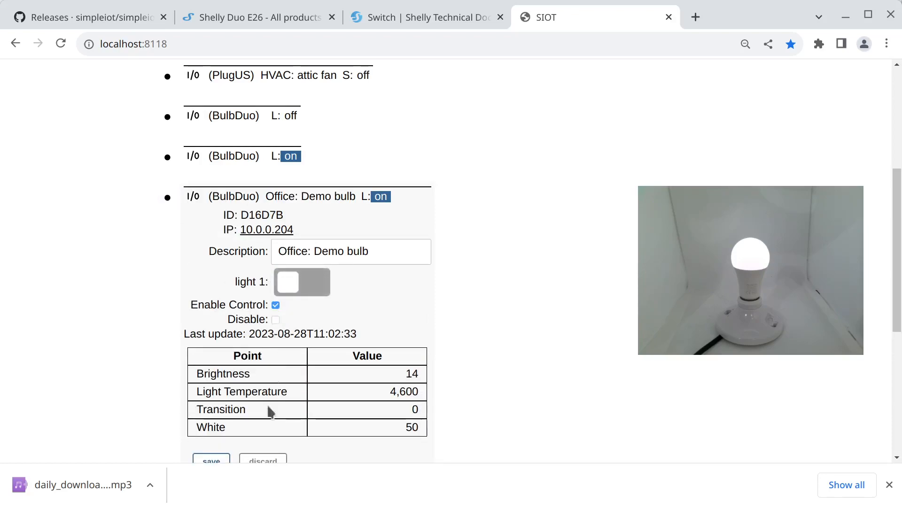
pyautogui.scroll(-2, 257, 418)
pyautogui.click(212, 379)
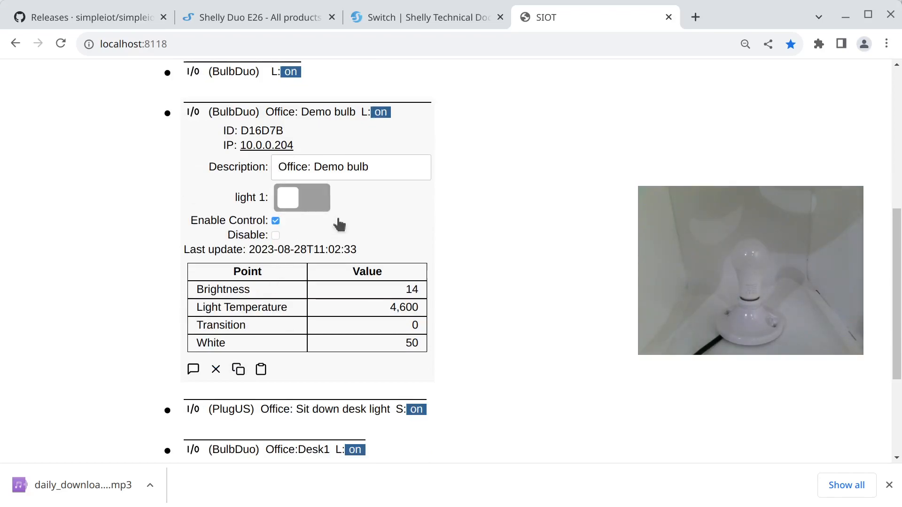
# Switch the Office: Demo bulb's light 1 on and save, and switch it back off and save
pyautogui.click(302, 200)
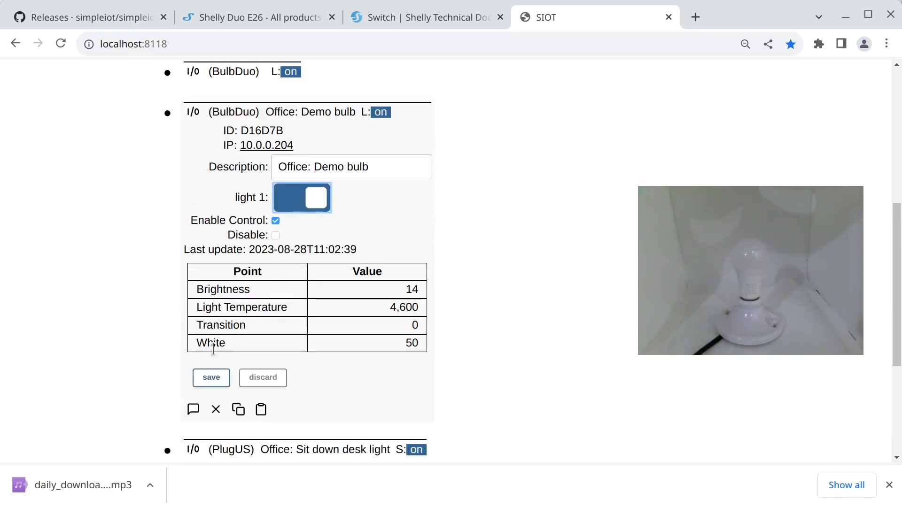
pyautogui.click(213, 378)
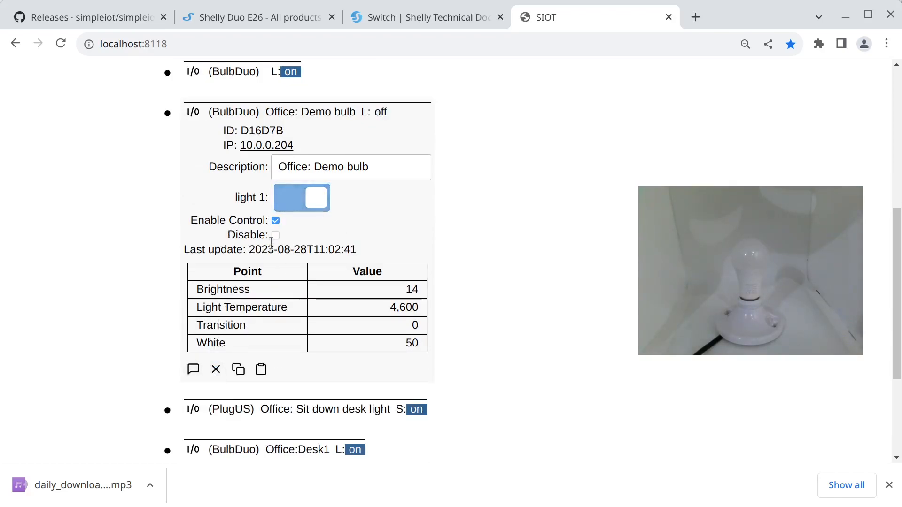
pyautogui.click(299, 201)
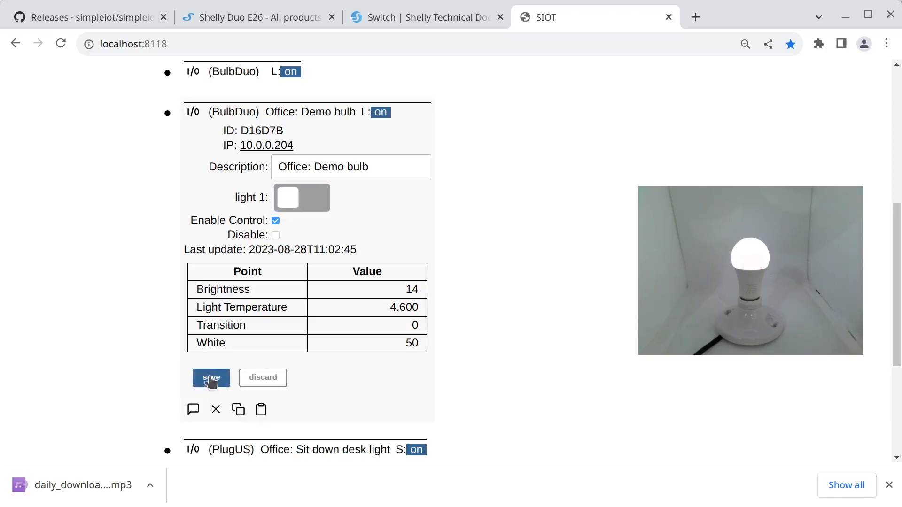
pyautogui.click(211, 377)
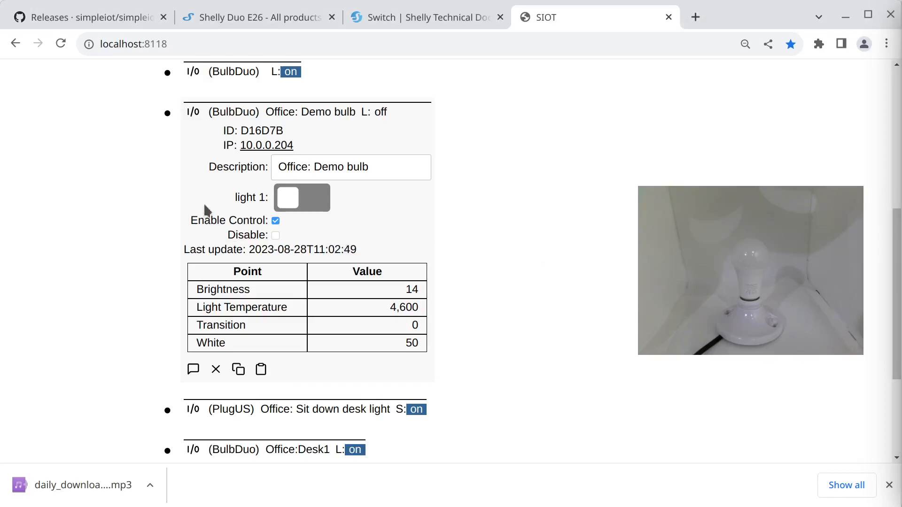
# Open the Demo bulb's own web page at 10.0.0.204 and switch the bulb on and off from there
pyautogui.middleClick(262, 150)
pyautogui.click(681, 18)
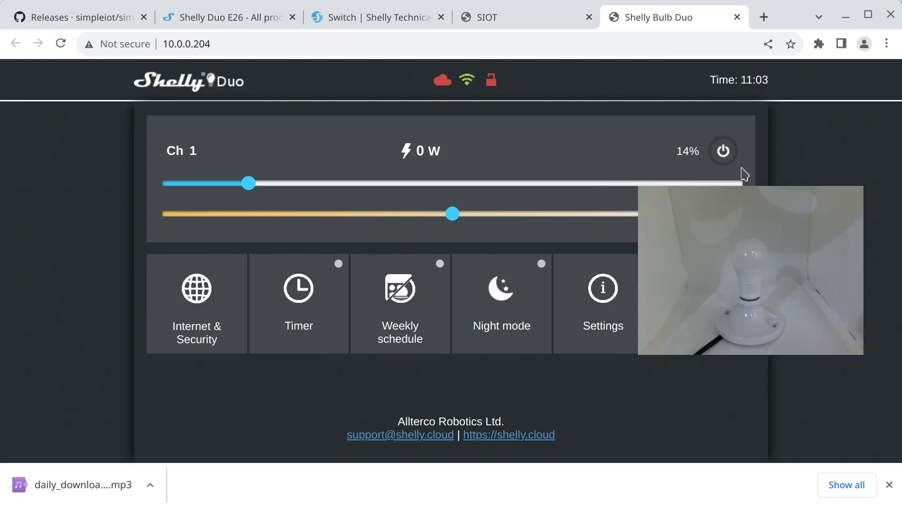
pyautogui.click(725, 153)
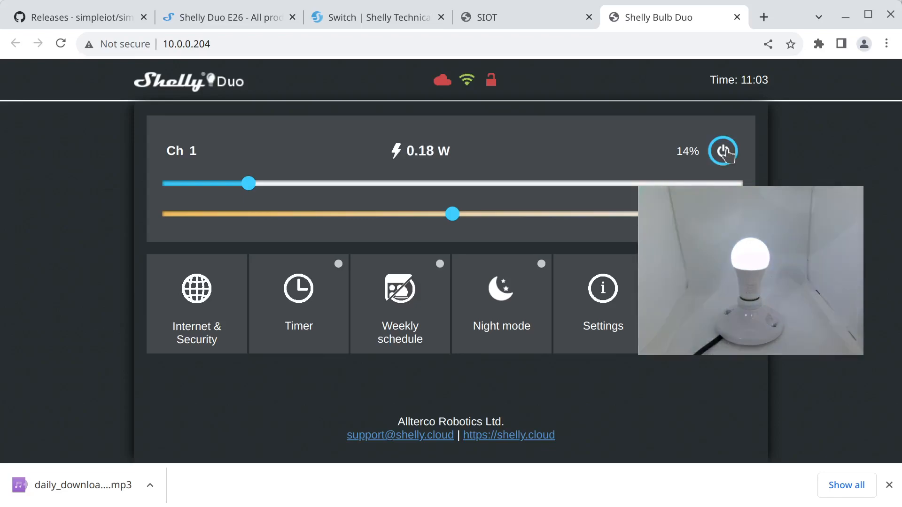
pyautogui.click(724, 157)
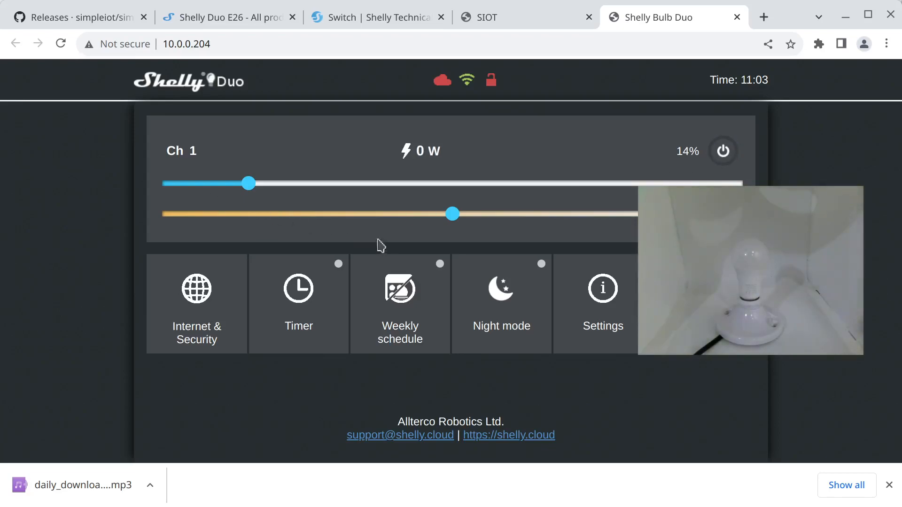
# View the Settings options on the bulb's own web page and return to the SIOT page
pyautogui.click(604, 311)
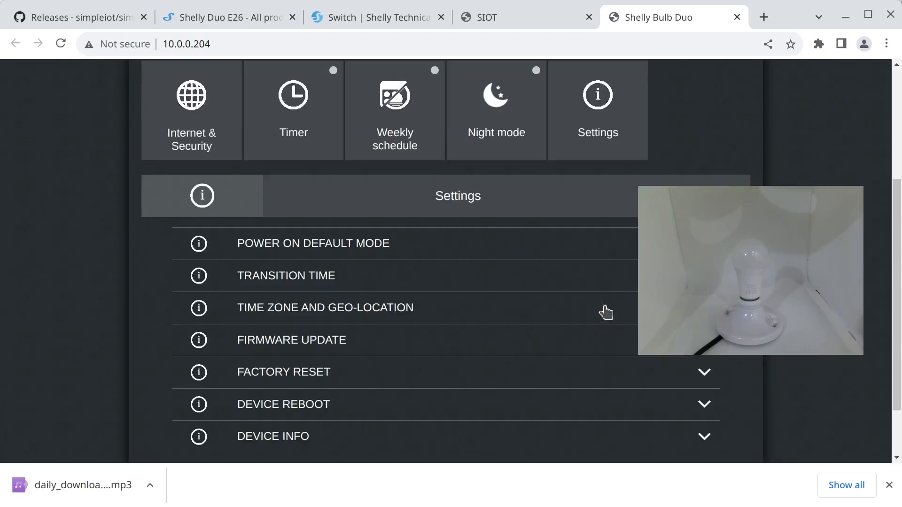
pyautogui.scroll(4, 566, 298)
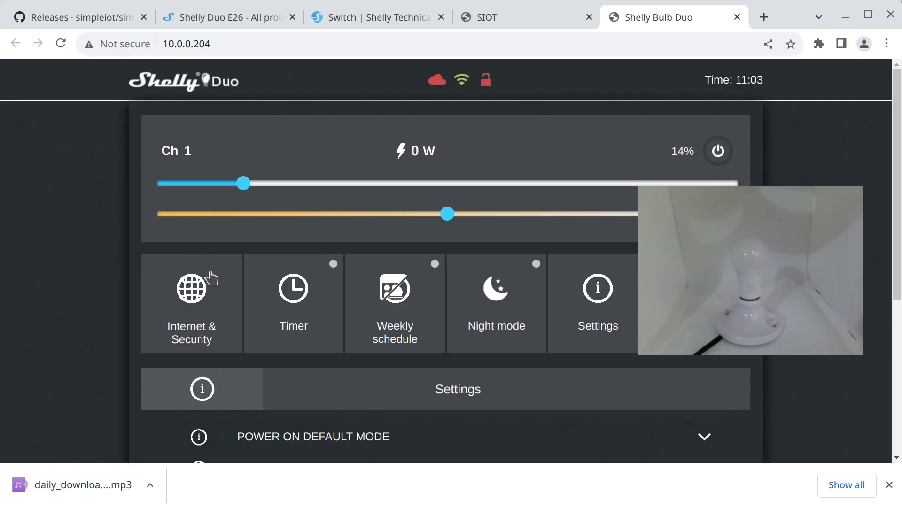
pyautogui.click(489, 26)
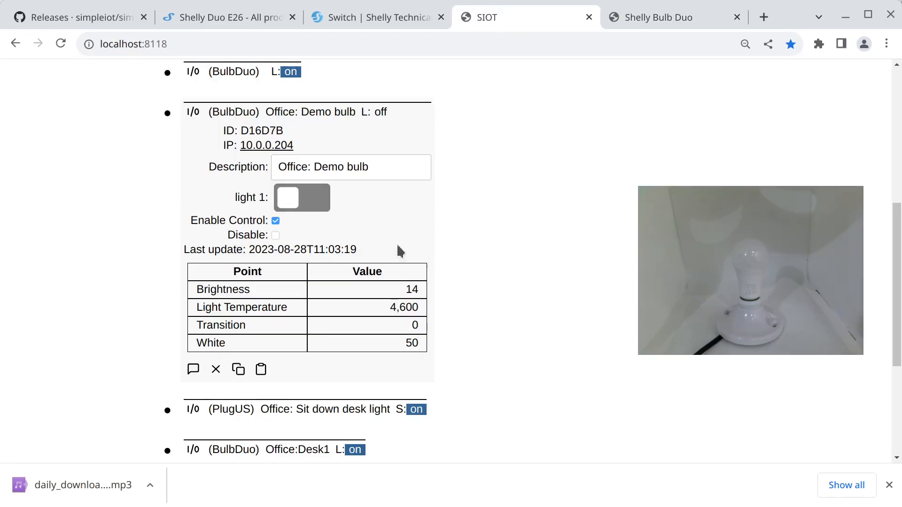
# Collapse the Office: Demo bulb details and add a Rule node under the siot root node
pyautogui.click(168, 115)
pyautogui.scroll(5, 235, 193)
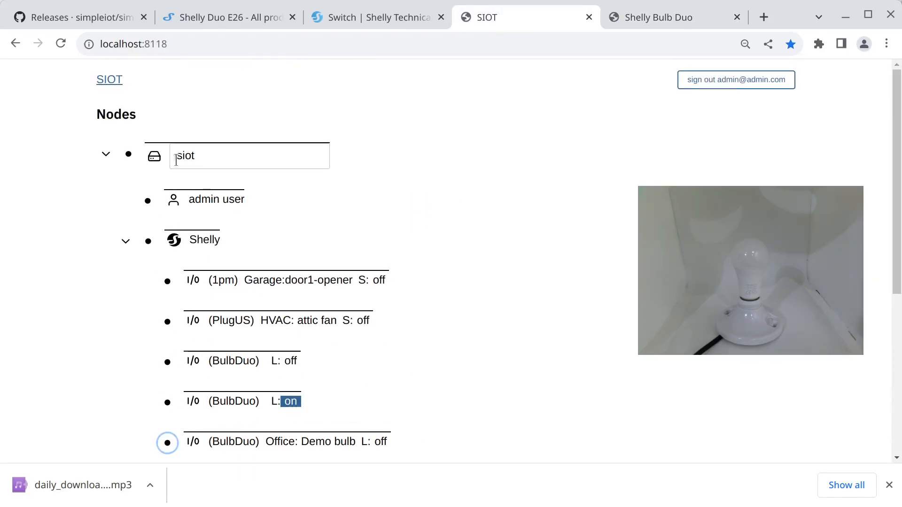
pyautogui.click(128, 154)
pyautogui.click(154, 317)
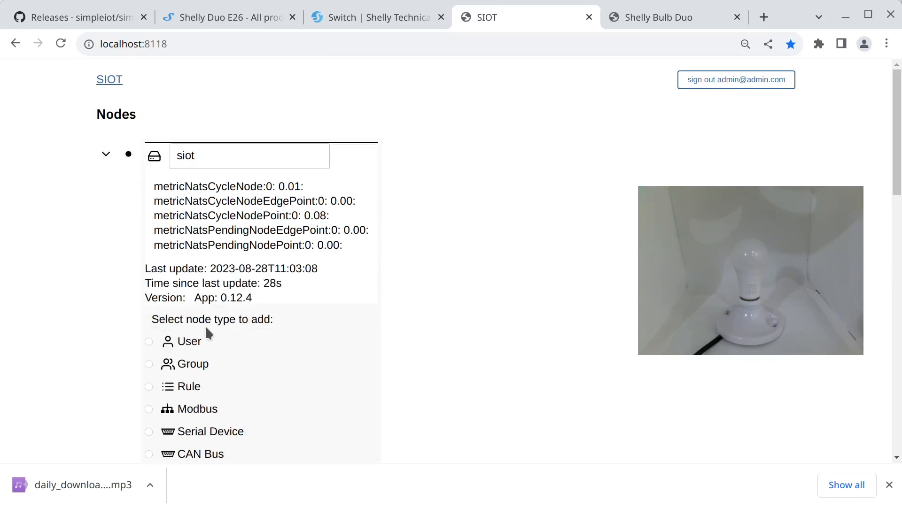
pyautogui.scroll(-5, 206, 324)
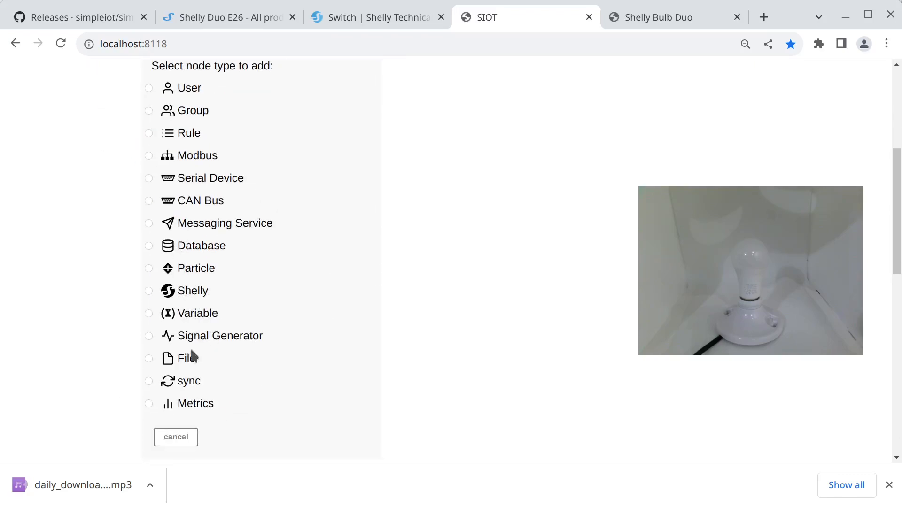
pyautogui.click(190, 135)
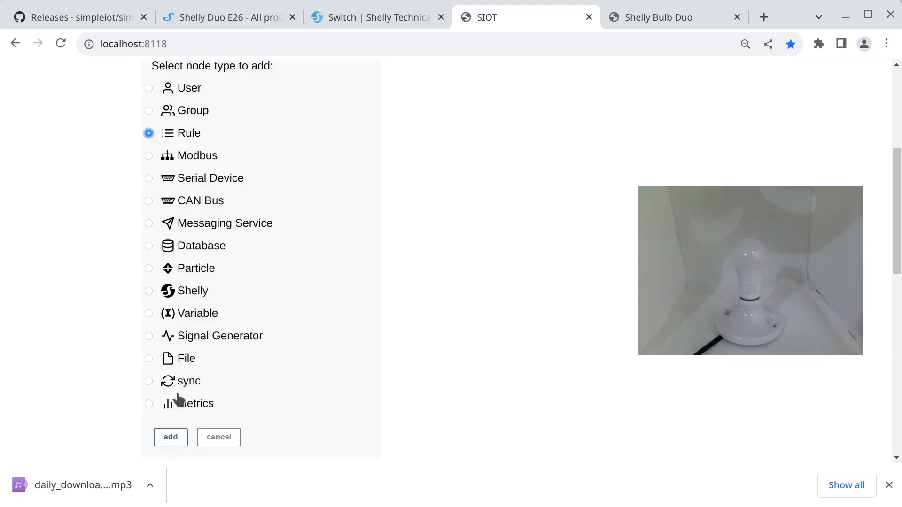
pyautogui.click(172, 437)
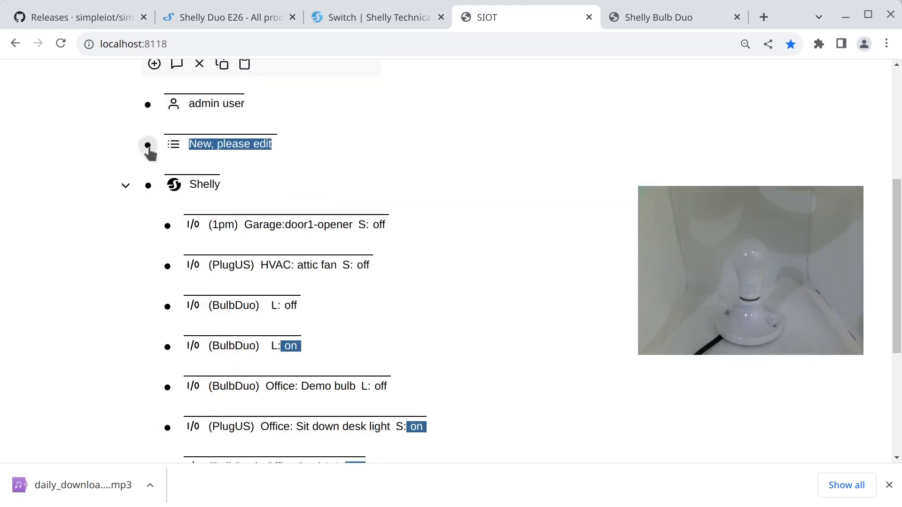
# Open the new rule's details, set its description to Alarm clock, and save it
pyautogui.click(147, 145)
pyautogui.moveTo(349, 167); pyautogui.dragTo(223, 149)
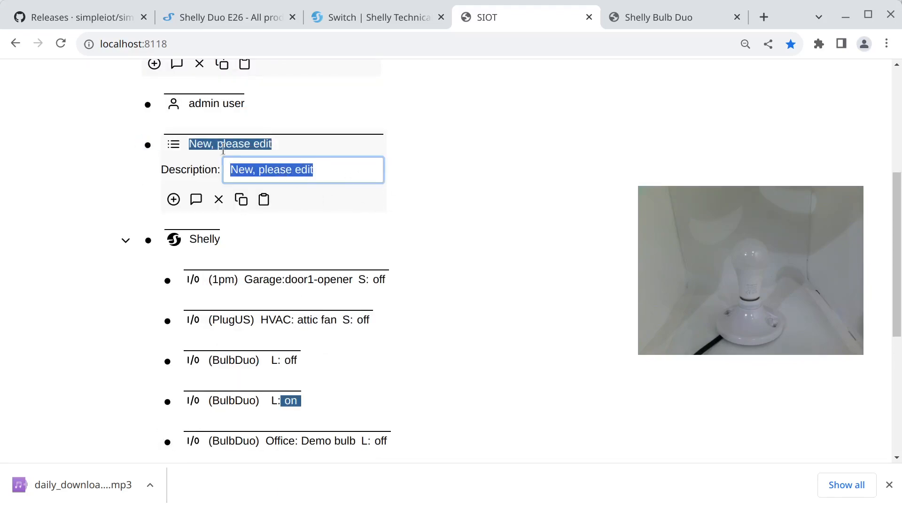
pyautogui.write('Alarm clock')
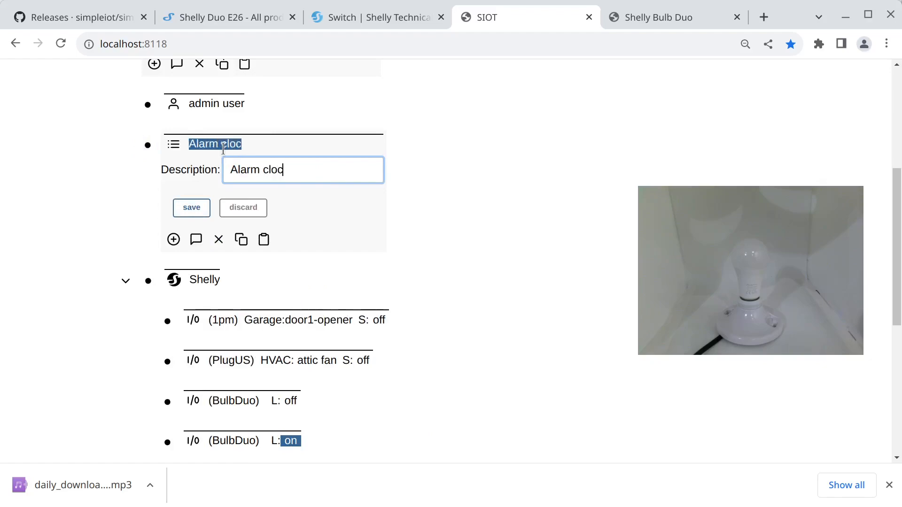
pyautogui.click(191, 207)
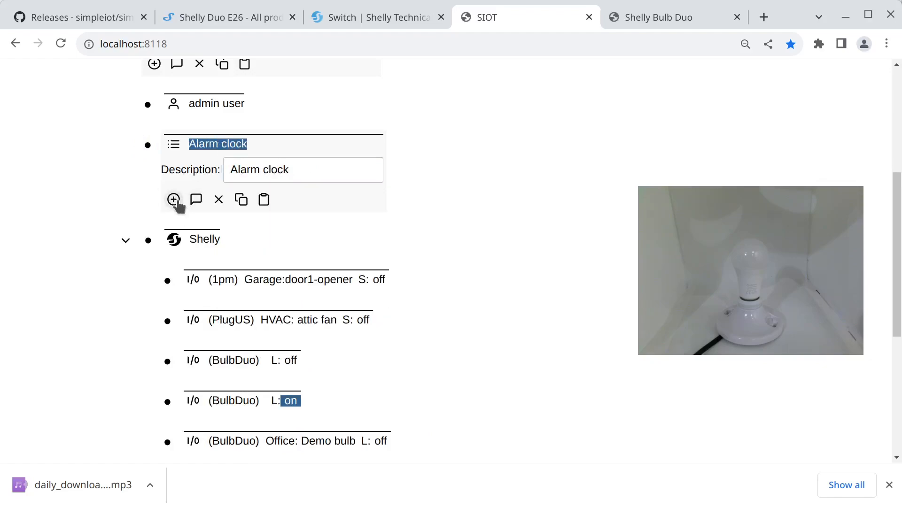
# Add a Condition, an Action (rule active) and an Action (rule inactive) node under the Alarm clock rule
pyautogui.click(173, 200)
pyautogui.click(169, 223)
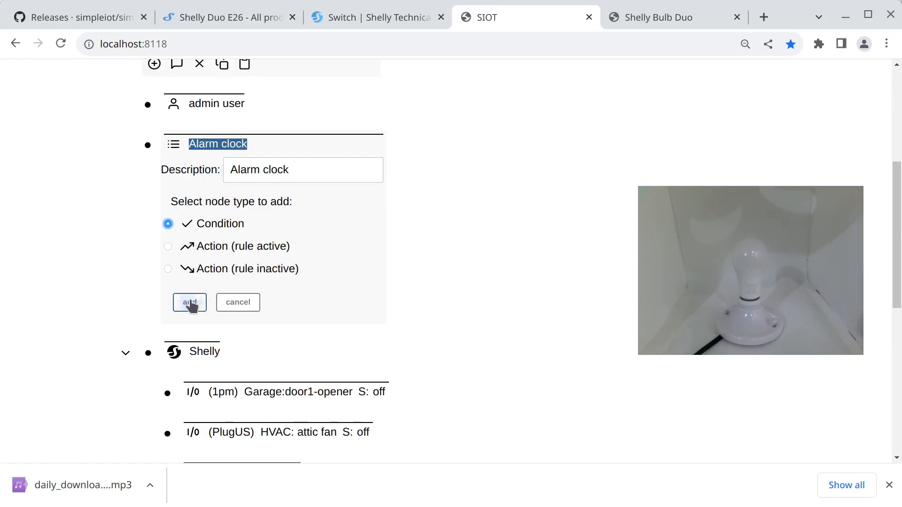
pyautogui.click(189, 302)
pyautogui.click(173, 200)
pyautogui.click(168, 246)
pyautogui.click(190, 303)
pyautogui.click(174, 199)
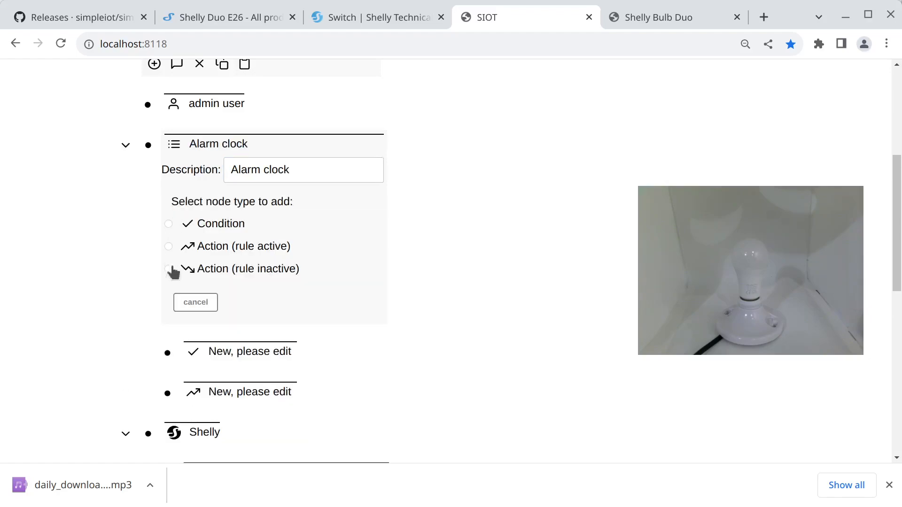
pyautogui.click(168, 268)
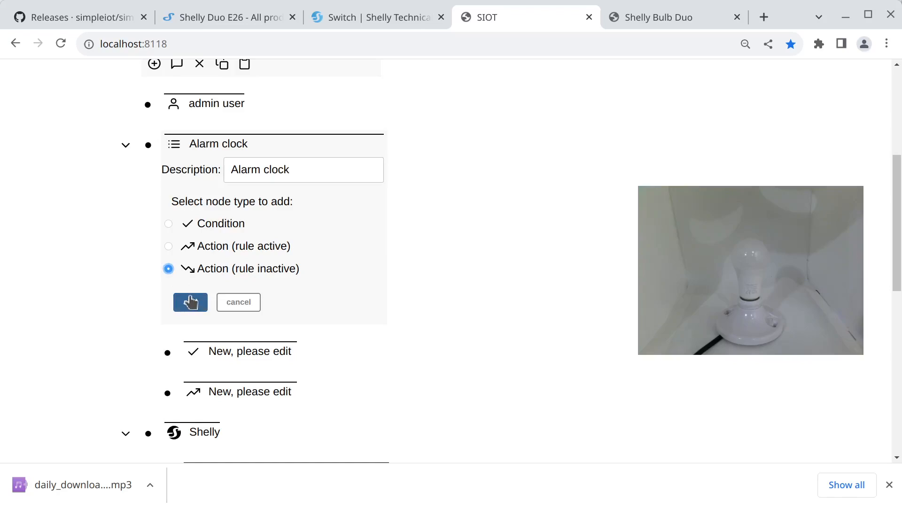
pyautogui.click(191, 303)
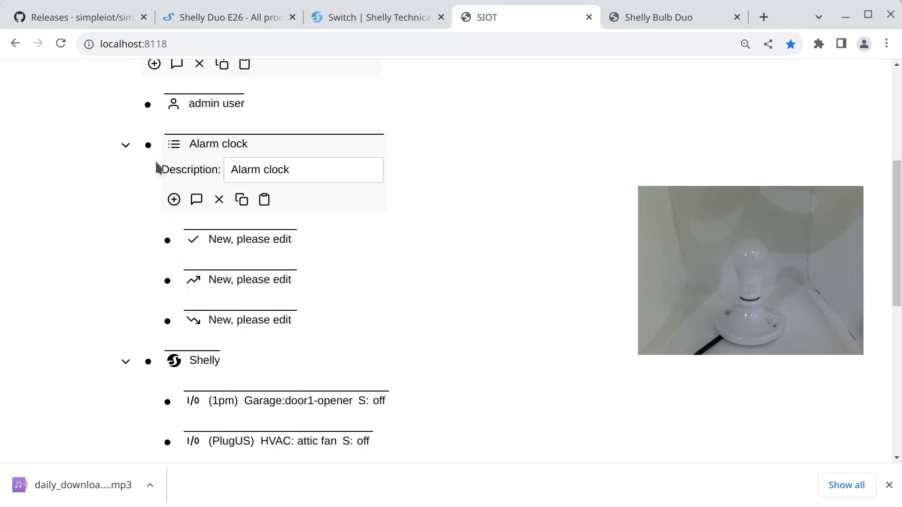
pyautogui.click(149, 145)
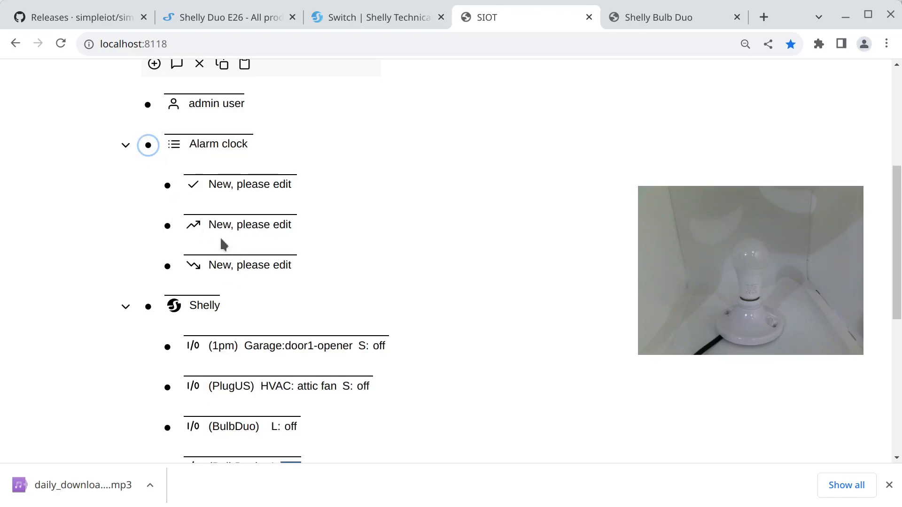
pyautogui.click(149, 146)
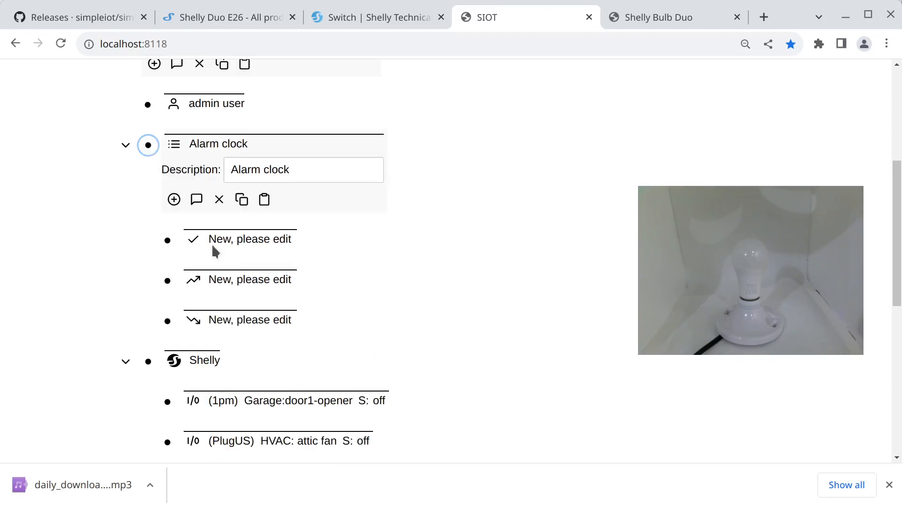
pyautogui.scroll(-2, 234, 334)
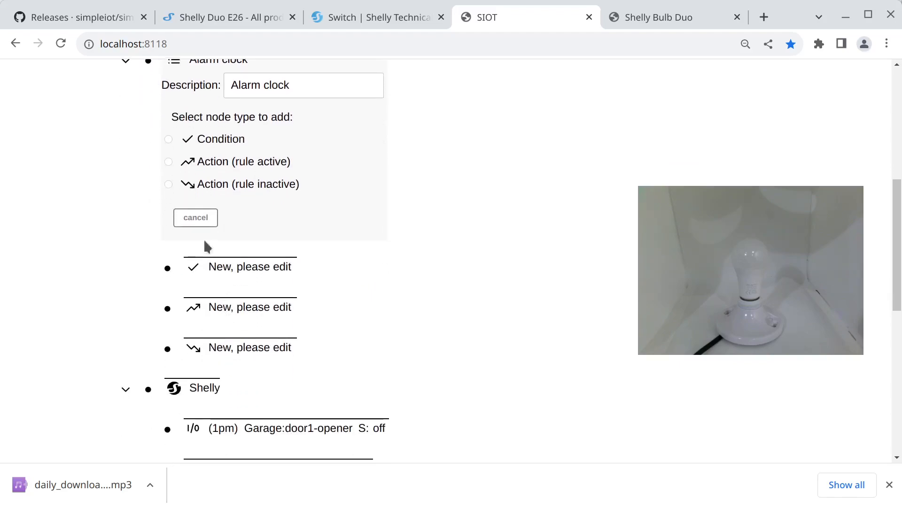
pyautogui.scroll(4, 207, 245)
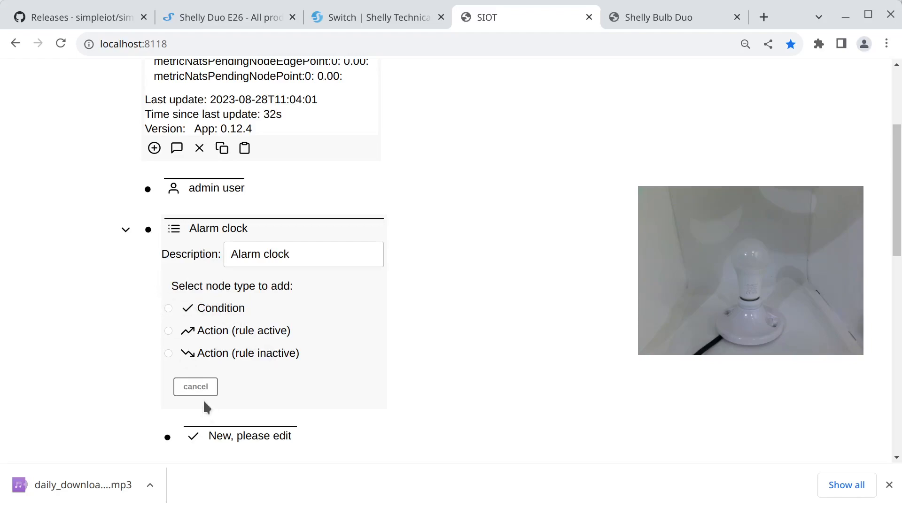
pyautogui.click(196, 386)
# Open the rule's new condition, set its description to schedule, and save it
pyautogui.click(168, 323)
pyautogui.click(242, 353)
pyautogui.hotkey('ctrl', 'a')
pyautogui.write('scjedo')
pyautogui.press('BackSpace')
pyautogui.press('BackSpace')
pyautogui.press('BackSpace')
pyautogui.press('BackSpace')
pyautogui.write('hb')
pyautogui.press('BackSpace')
pyautogui.press('BackSpace')
pyautogui.write('hedule')
pyautogui.press('Return')
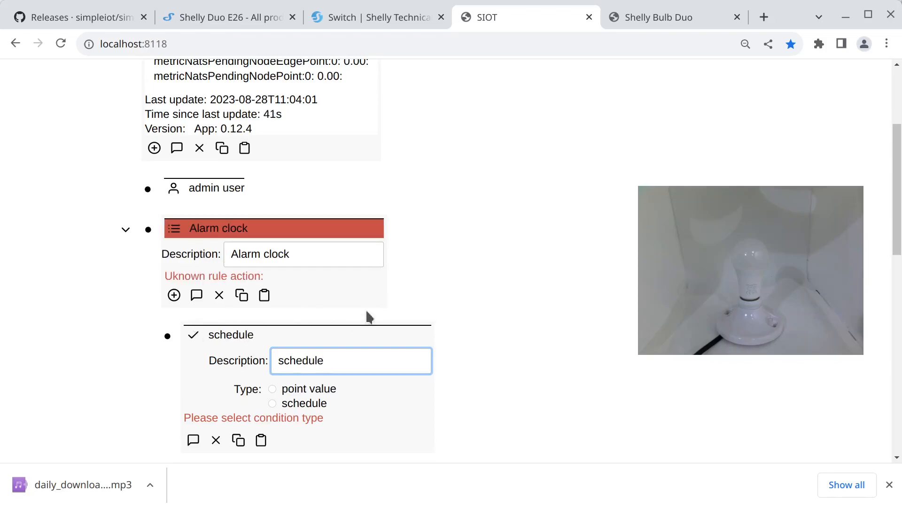
# Set the condition's type to schedule with start time 11:00 and end time 12:00, and save it
pyautogui.scroll(-5, 367, 311)
pyautogui.scroll(3, 359, 254)
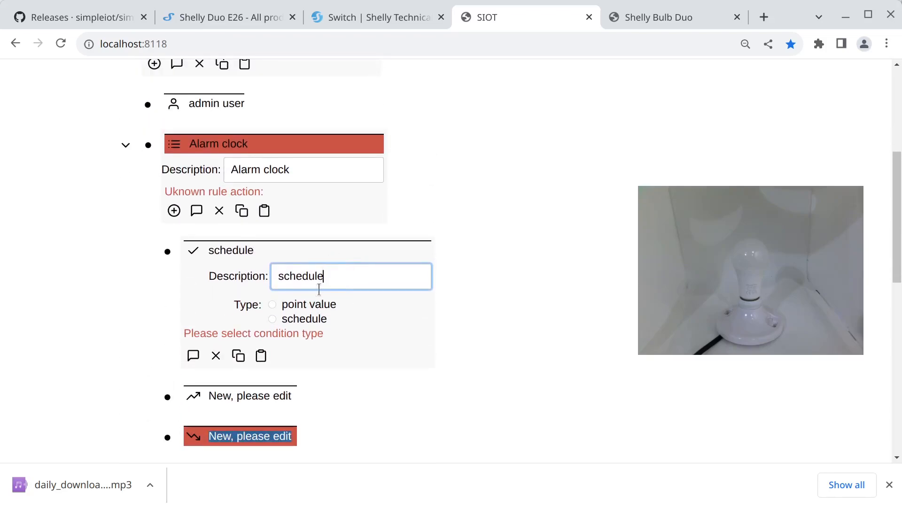
pyautogui.click(272, 320)
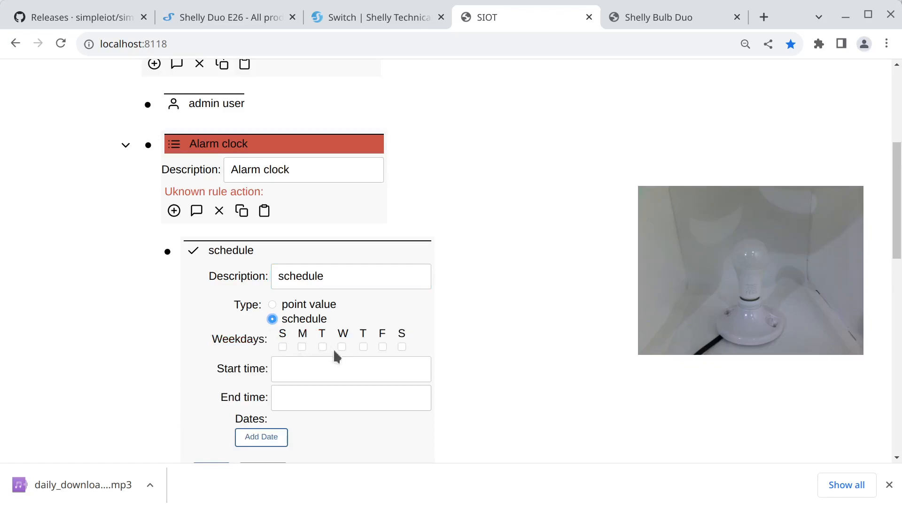
pyautogui.click(313, 366)
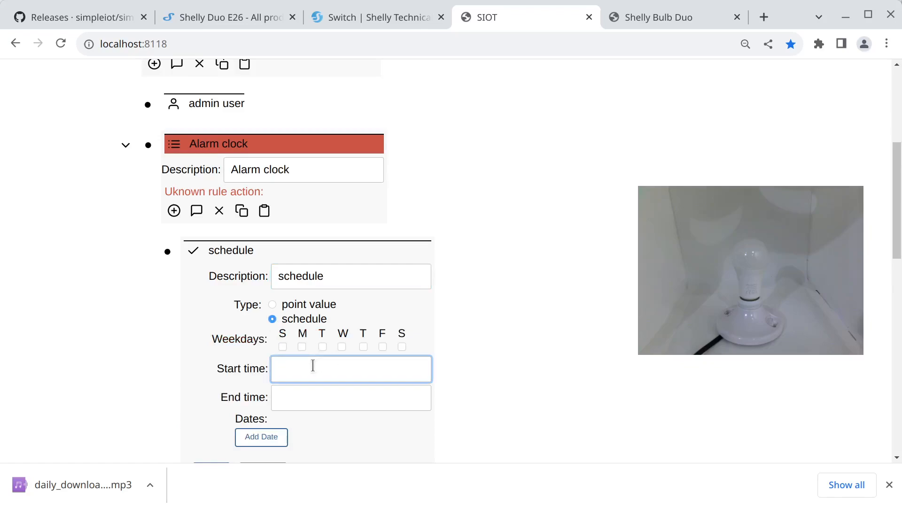
pyautogui.write('11:00')
pyautogui.press('Tab')
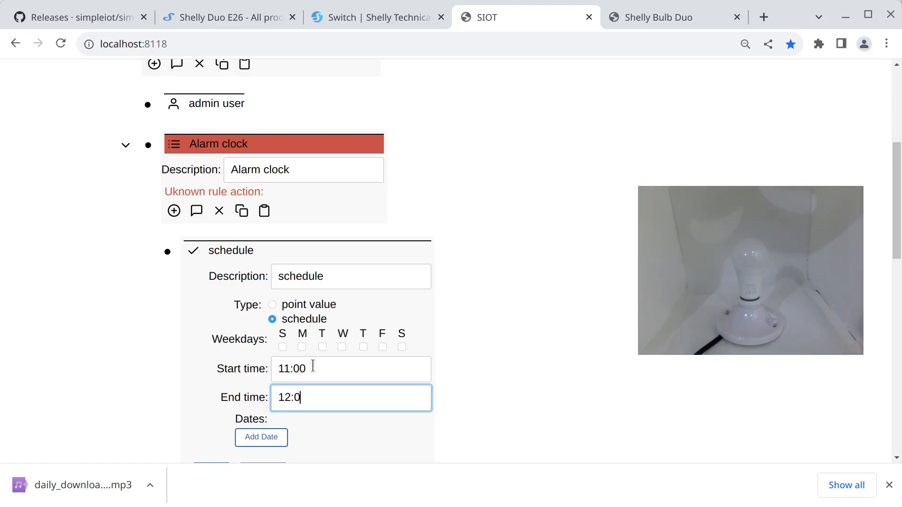
pyautogui.scroll(-4, 263, 350)
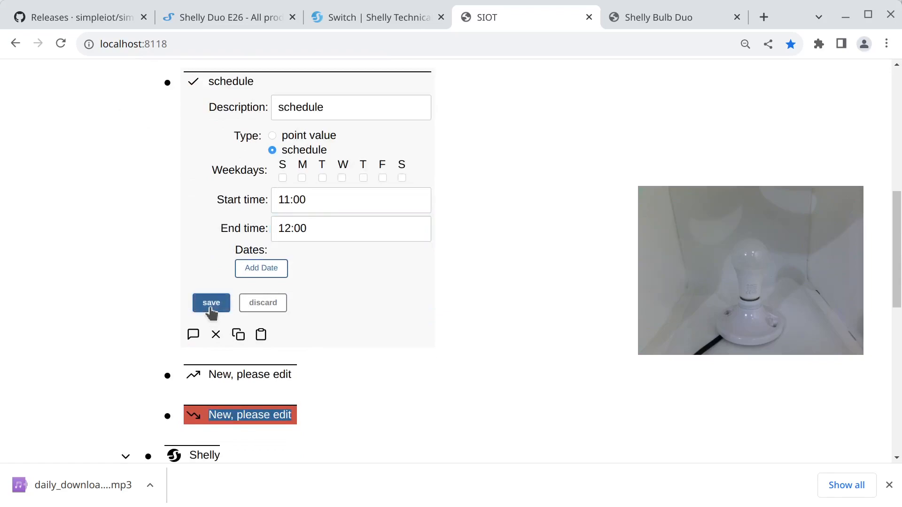
pyautogui.click(209, 305)
pyautogui.scroll(5, 453, 362)
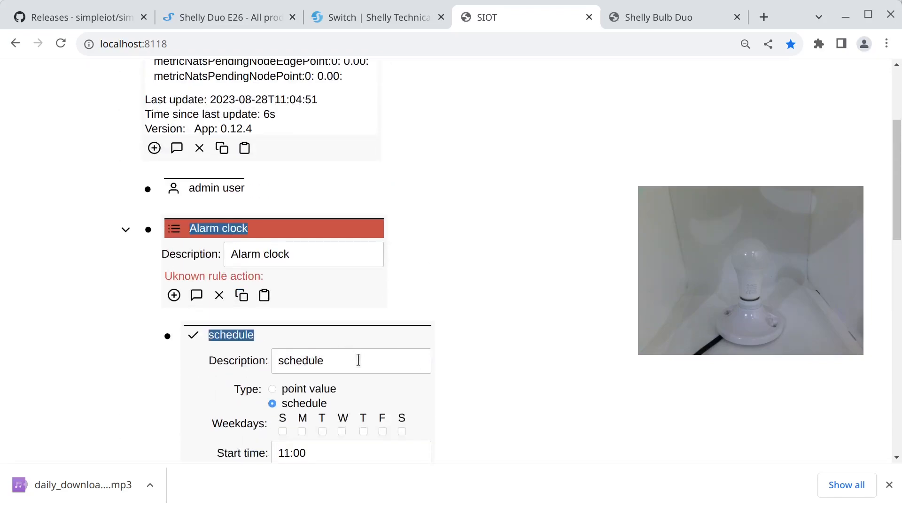
pyautogui.scroll(-3, 359, 363)
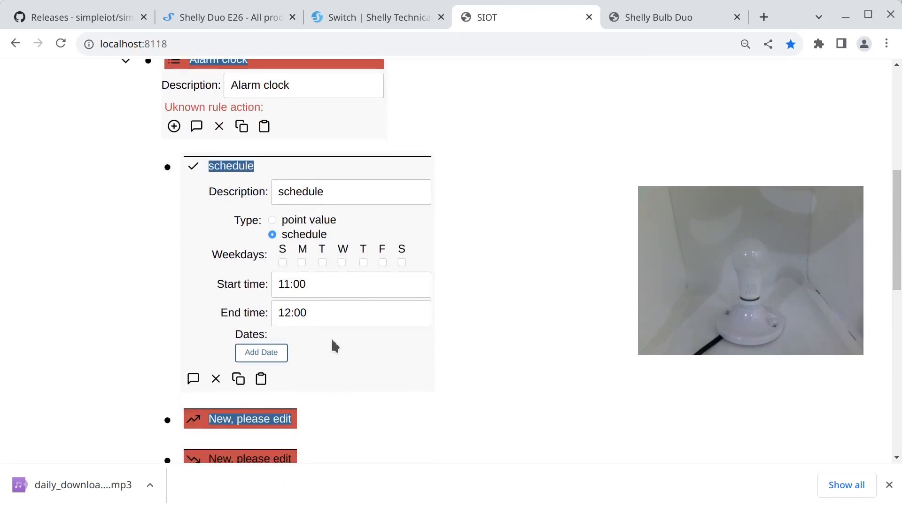
pyautogui.scroll(2, 332, 346)
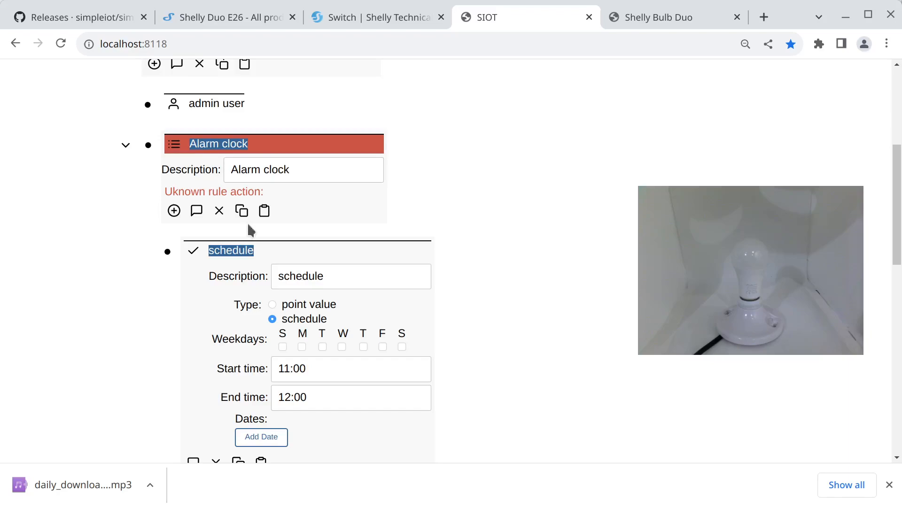
# Open the Alarm clock rule's unconfigured active action and set its description to turn bulb on
pyautogui.scroll(-2, 251, 230)
pyautogui.scroll(-1, 251, 230)
pyautogui.scroll(3, 250, 227)
pyautogui.scroll(-3, 271, 181)
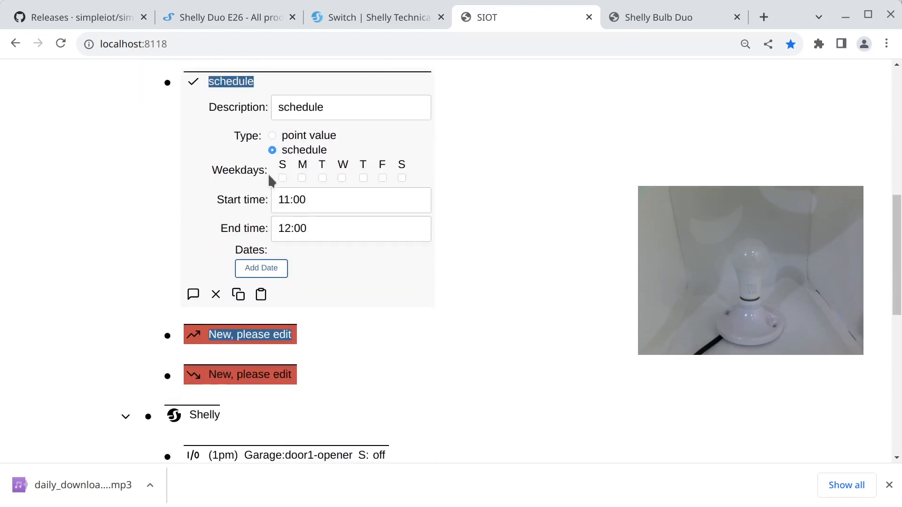
pyautogui.click(167, 335)
pyautogui.scroll(-2, 371, 350)
pyautogui.moveTo(372, 280); pyautogui.dragTo(276, 265)
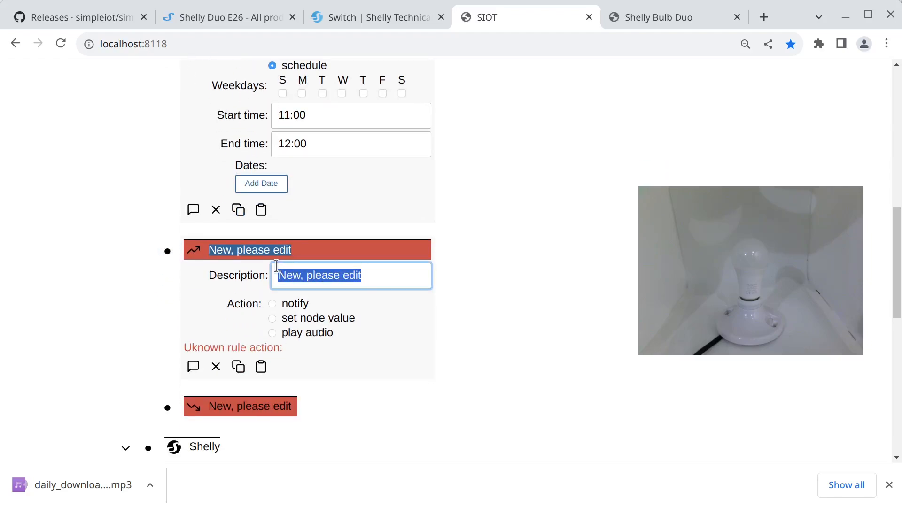
pyautogui.write('turn Bo')
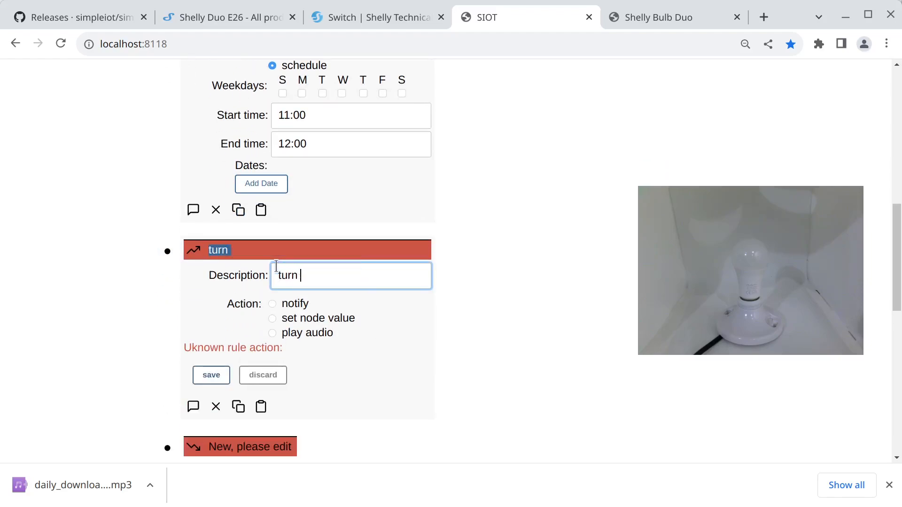
pyautogui.press('BackSpace')
pyautogui.press('BackSpace')
pyautogui.write('bou')
pyautogui.press('BackSpace')
pyautogui.press('BackSpace')
pyautogui.write('ulb on')
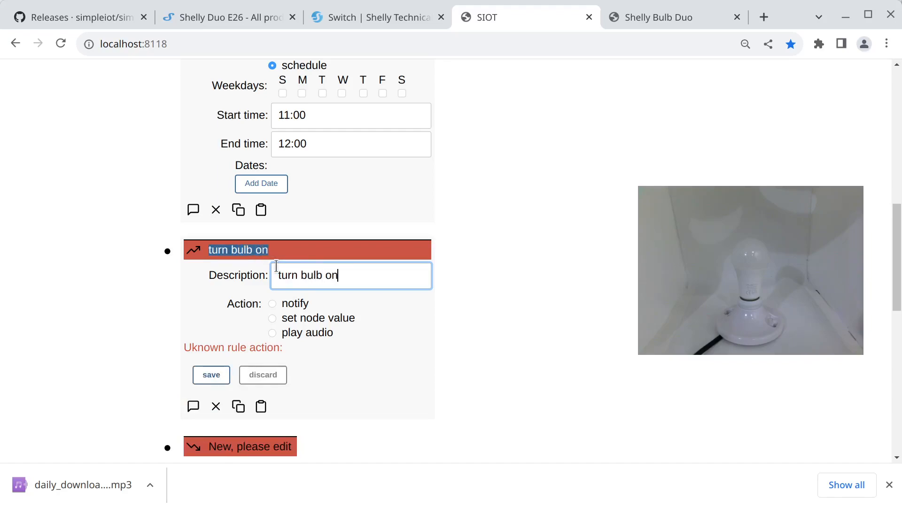
# Set the turn bulb on action to set node value with the point type set light state
pyautogui.click(331, 319)
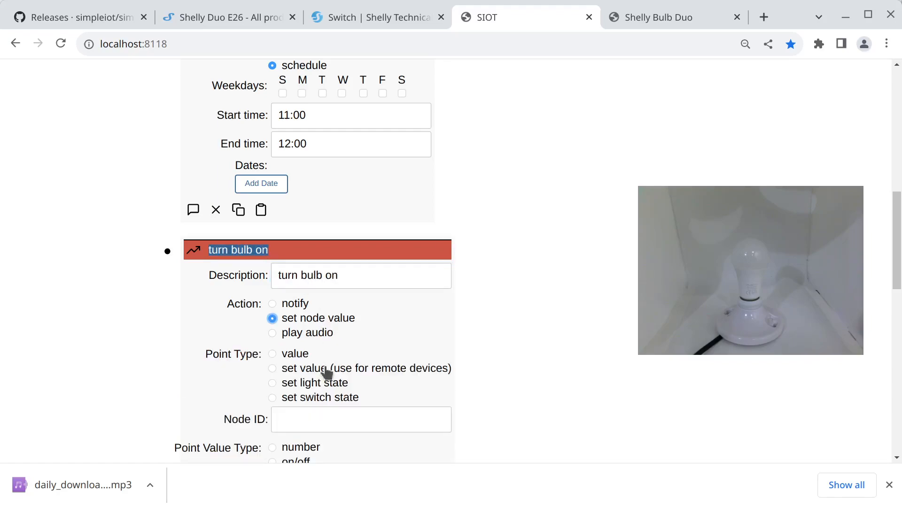
pyautogui.click(321, 386)
pyautogui.scroll(-4, 509, 385)
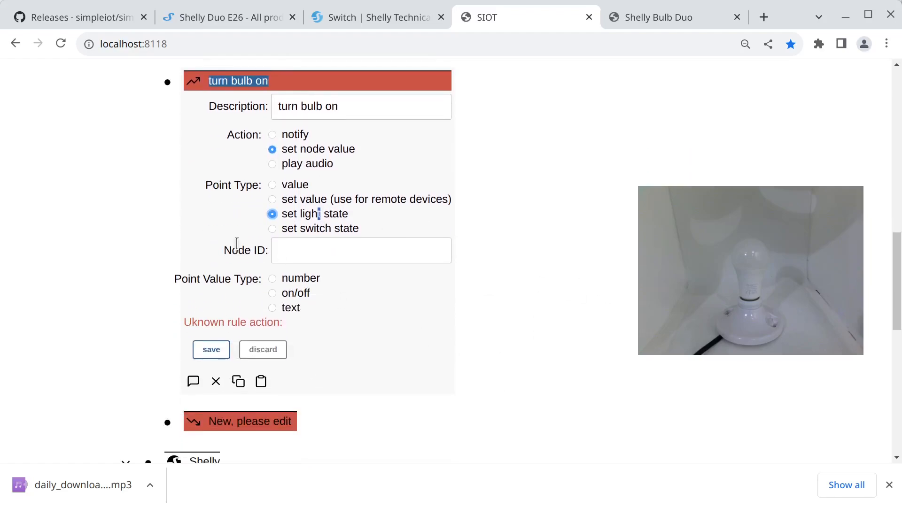
# Expand the Office: Demo bulb node under Shelly and copy it
pyautogui.scroll(-9, 444, 235)
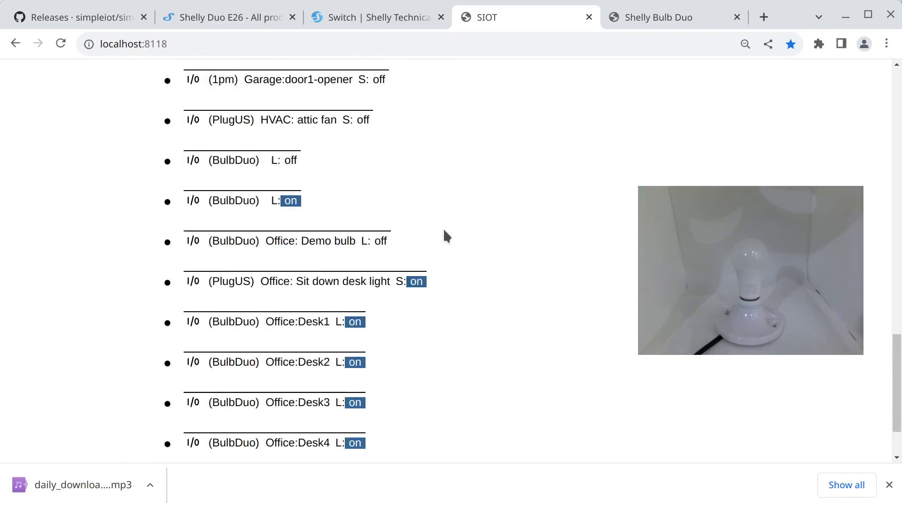
pyautogui.click(172, 244)
pyautogui.scroll(-4, 296, 371)
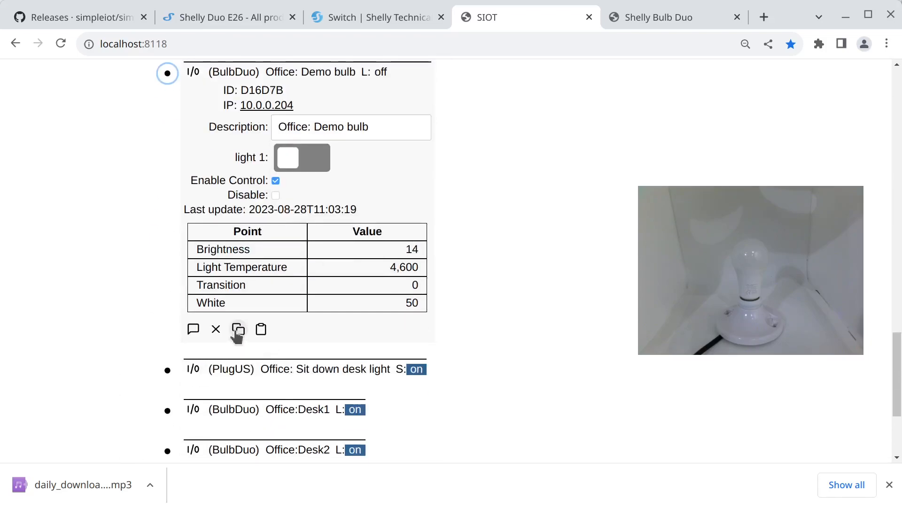
pyautogui.click(238, 329)
# Paste the copied Office: Demo bulb ID as the node ID of the turn bulb on action
pyautogui.scroll(15, 331, 338)
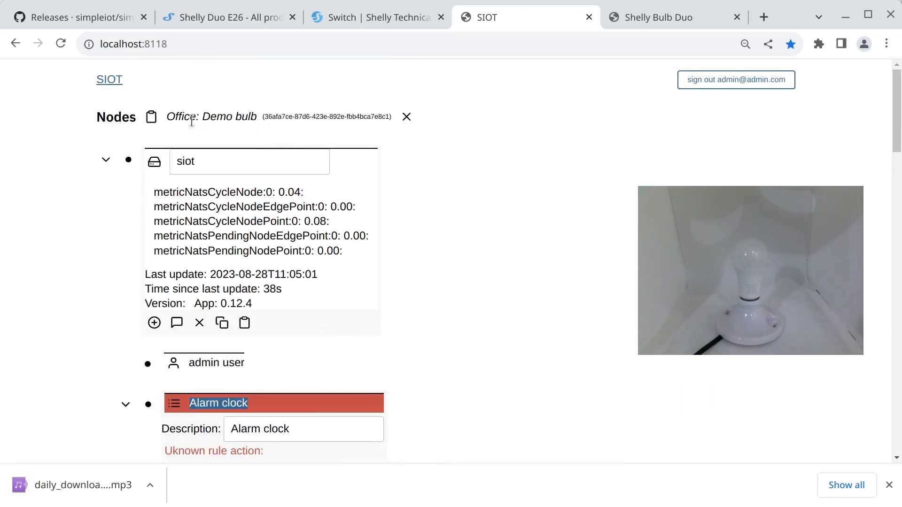
pyautogui.scroll(-6, 268, 322)
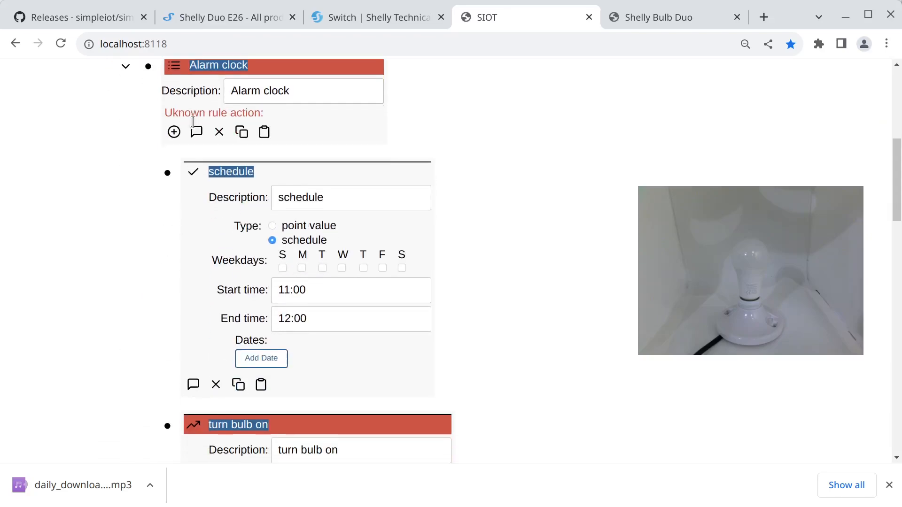
pyautogui.scroll(-4, 270, 328)
pyautogui.scroll(-3, 271, 332)
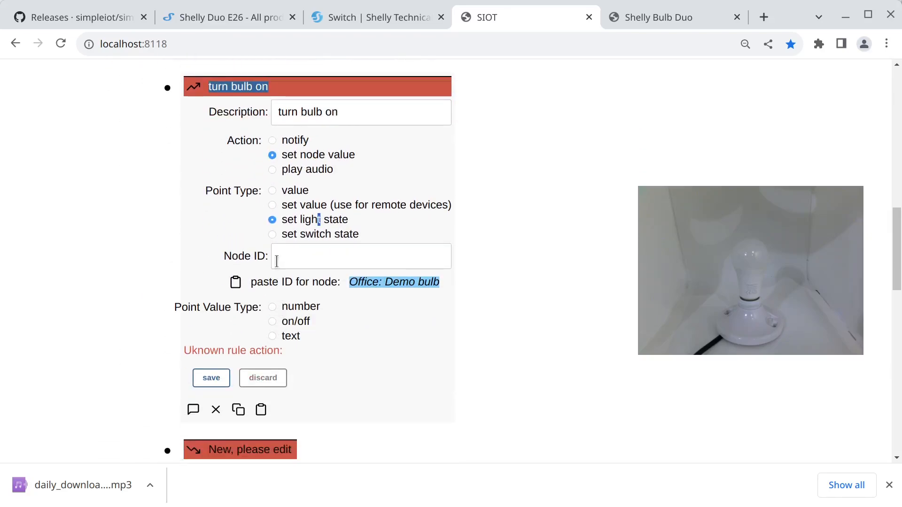
pyautogui.click(236, 284)
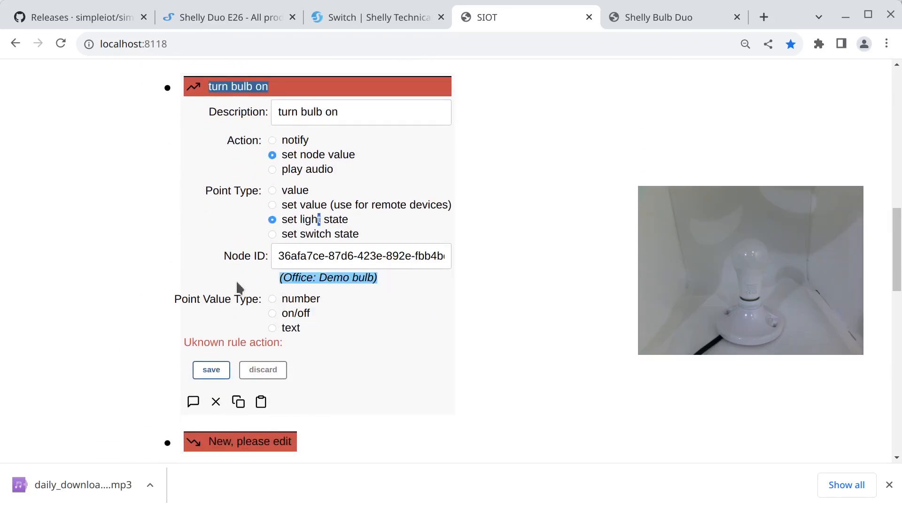
# Set the turn bulb on action's point value type to on/off, switch its value on, and save it
pyautogui.click(293, 317)
pyautogui.click(282, 351)
pyautogui.click(218, 401)
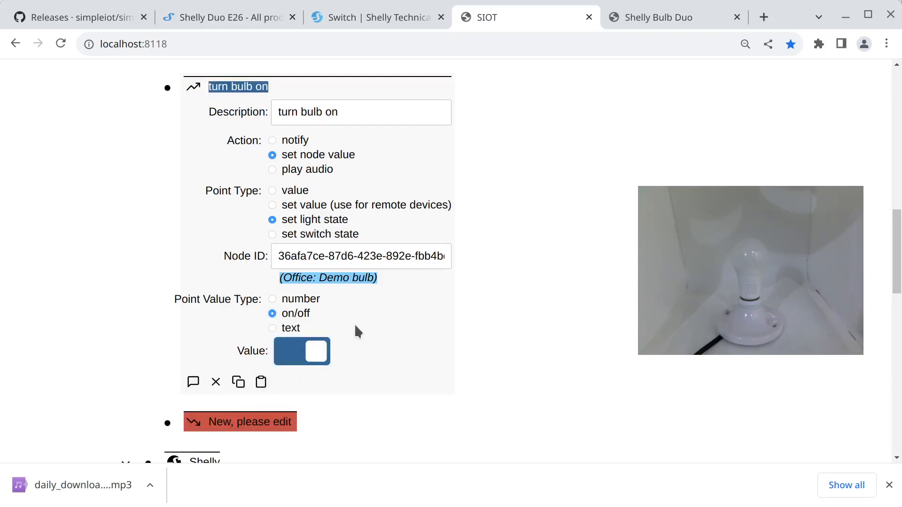
# Collapse the turn bulb on action, open the rule's inactive action, and set its description to turn bulb off
pyautogui.scroll(7, 340, 321)
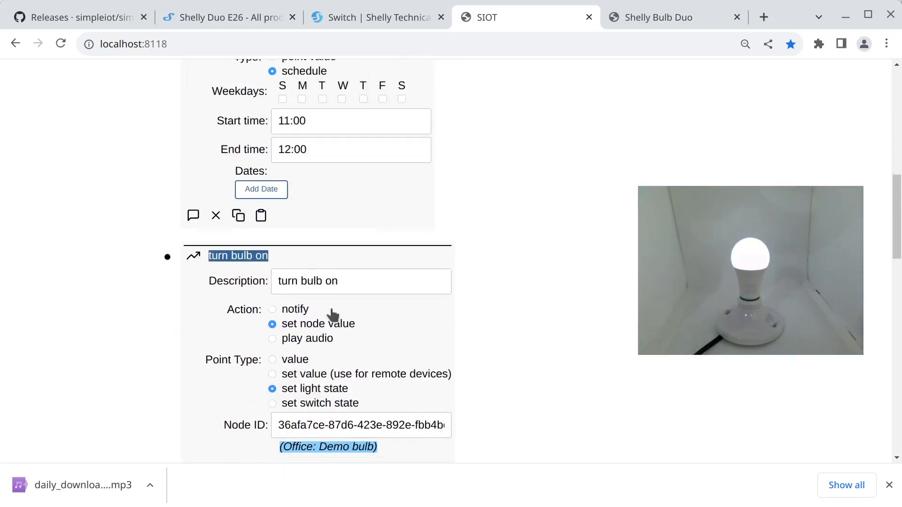
pyautogui.scroll(-5, 270, 266)
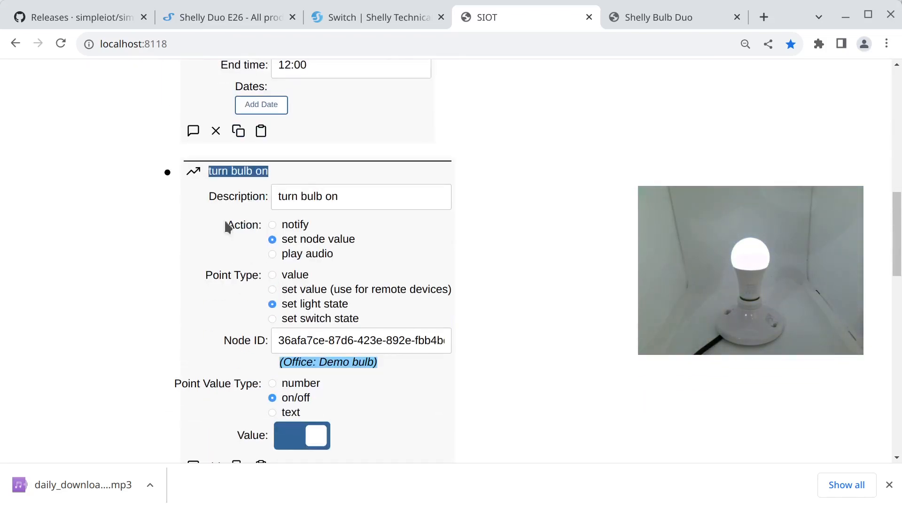
pyautogui.click(167, 173)
pyautogui.click(167, 213)
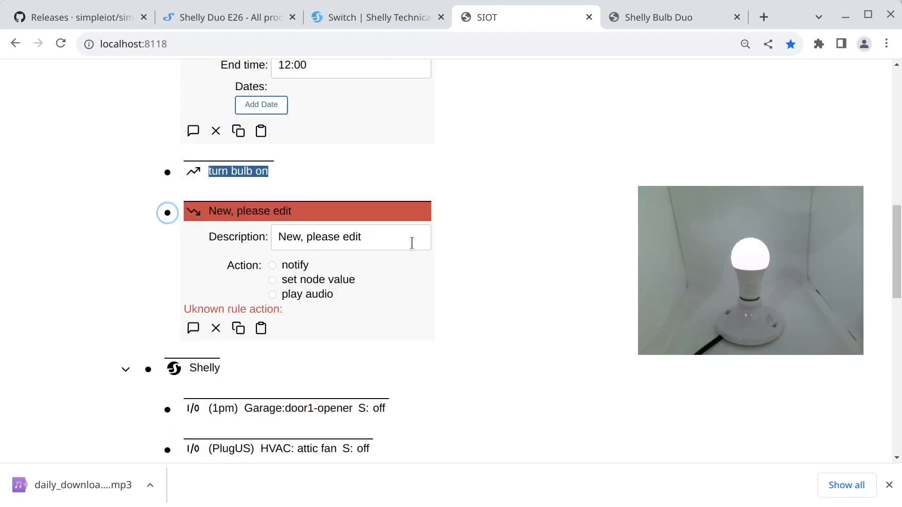
pyautogui.moveTo(413, 241); pyautogui.dragTo(260, 224)
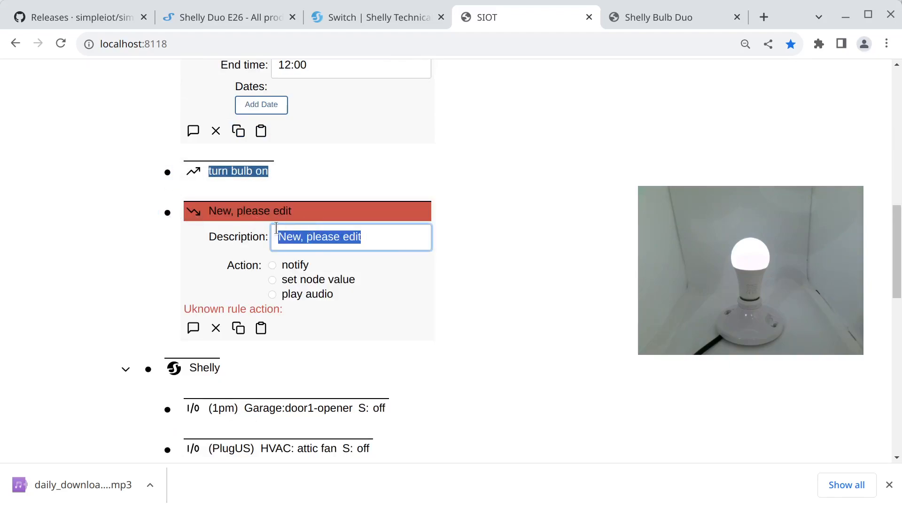
pyautogui.write('turn ')
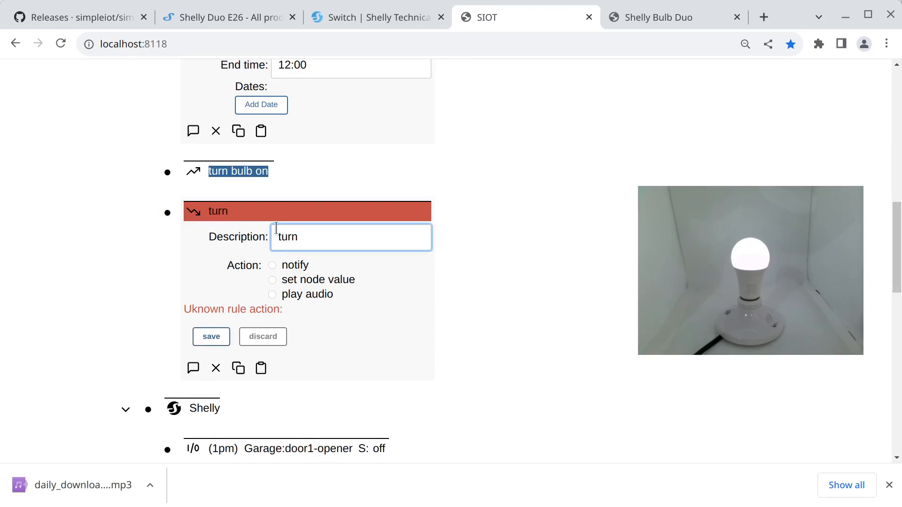
pyautogui.write('bulb off')
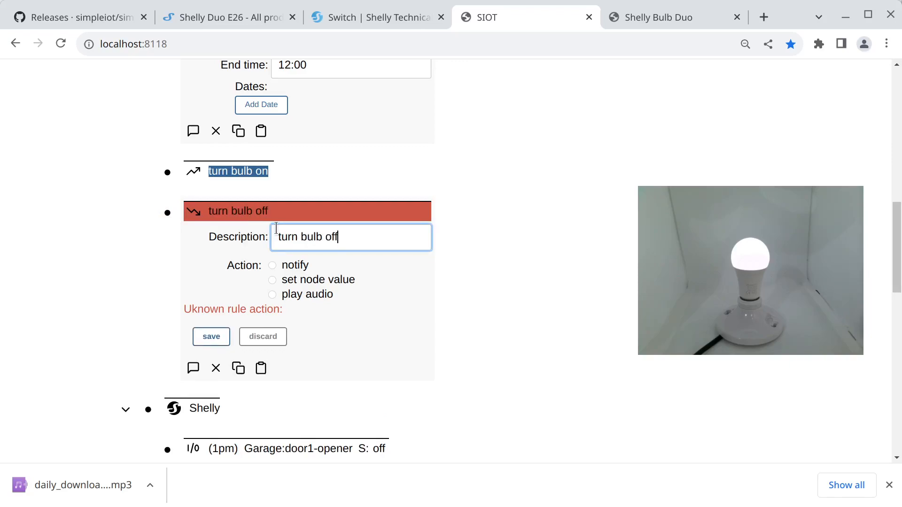
# Configure the turn bulb off action as set node value, set light state, Office: Demo bulb's node ID, on/off type with value off, and save it
pyautogui.click(342, 282)
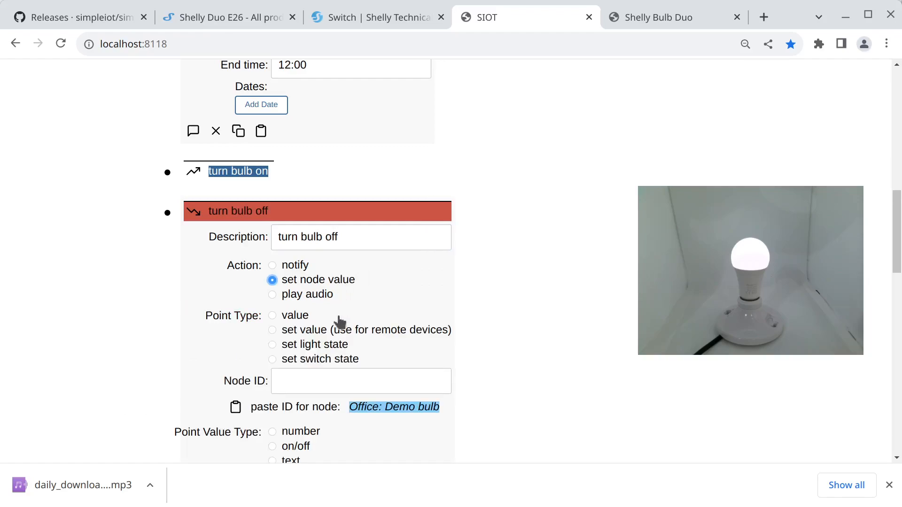
pyautogui.click(330, 347)
pyautogui.click(235, 407)
pyautogui.scroll(-3, 342, 388)
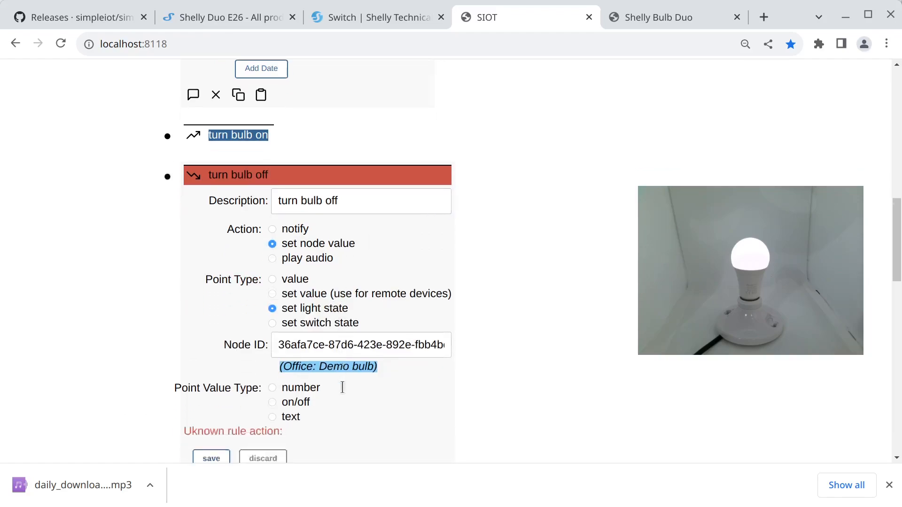
pyautogui.click(296, 270)
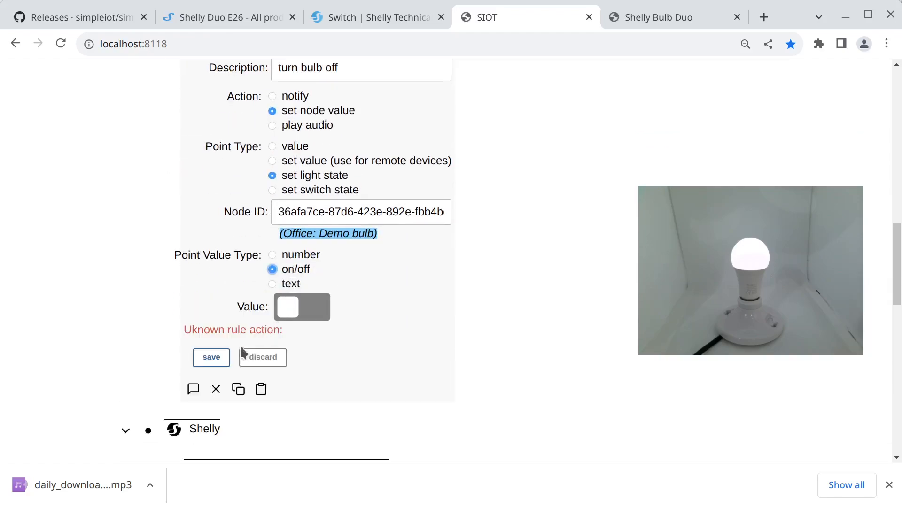
pyautogui.click(216, 360)
# Restrict the schedule condition to Tuesday and save it, and clear Tuesday again with another save
pyautogui.scroll(15, 412, 304)
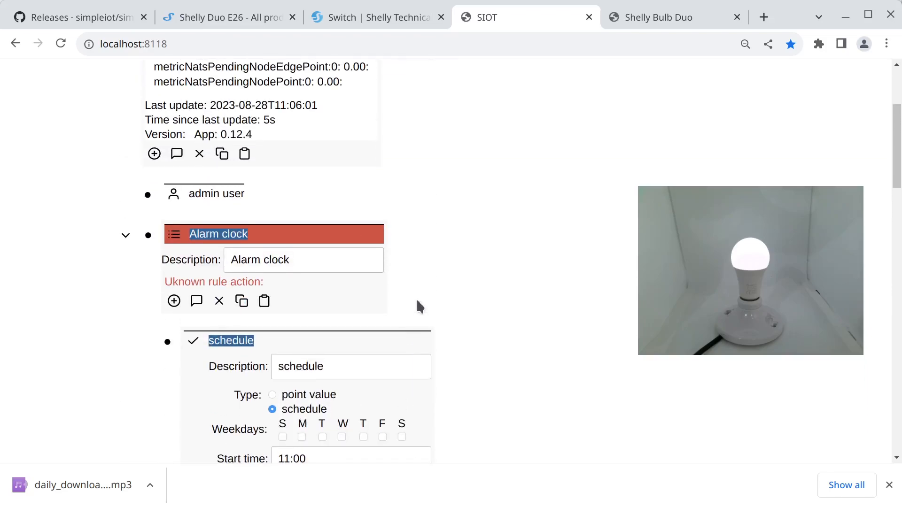
pyautogui.scroll(-3, 406, 294)
pyautogui.scroll(2, 399, 292)
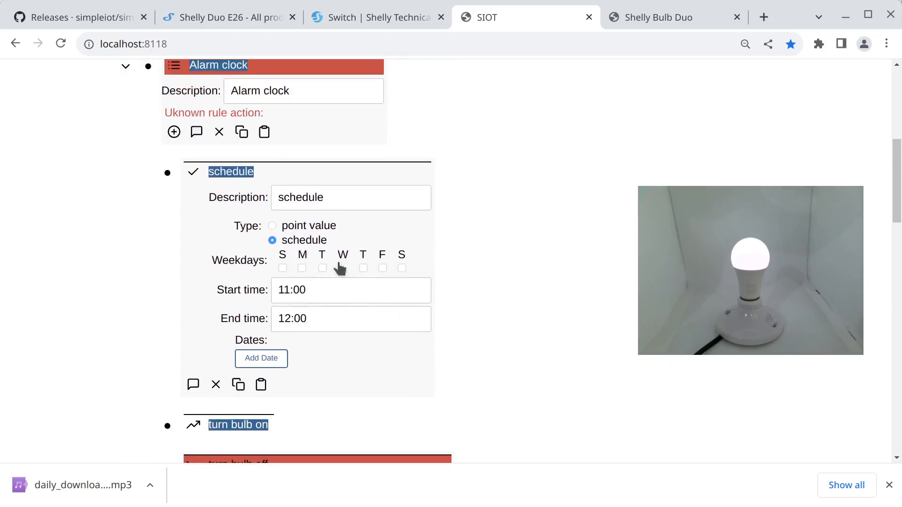
pyautogui.click(322, 268)
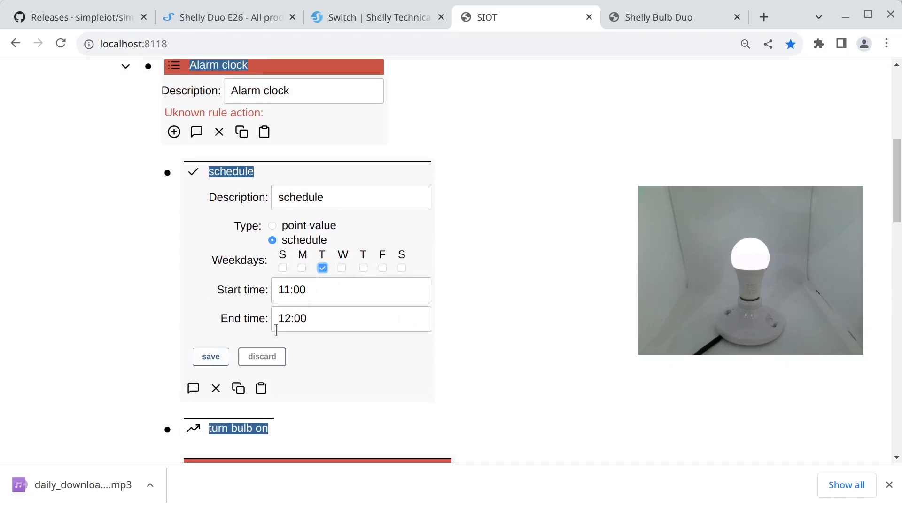
pyautogui.click(218, 358)
pyautogui.click(322, 257)
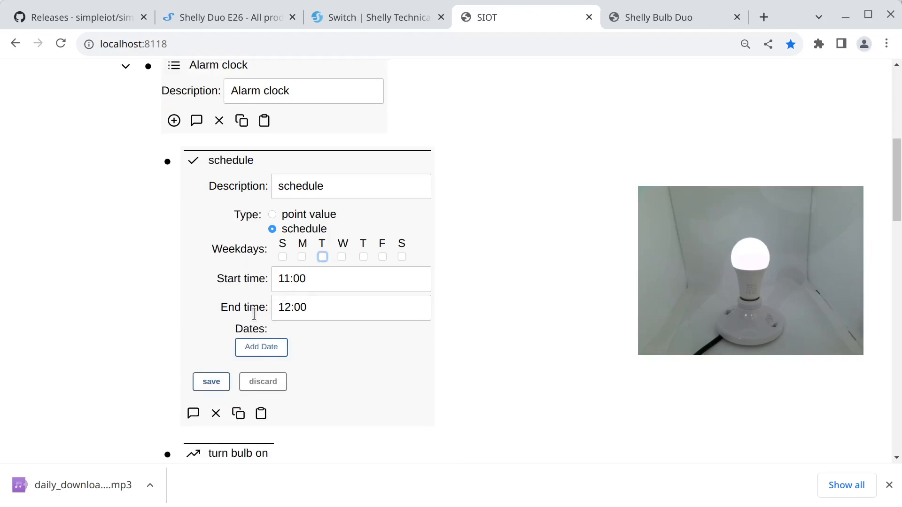
pyautogui.click(217, 378)
# Collapse the details of the turn bulb off action
pyautogui.scroll(-5, 329, 319)
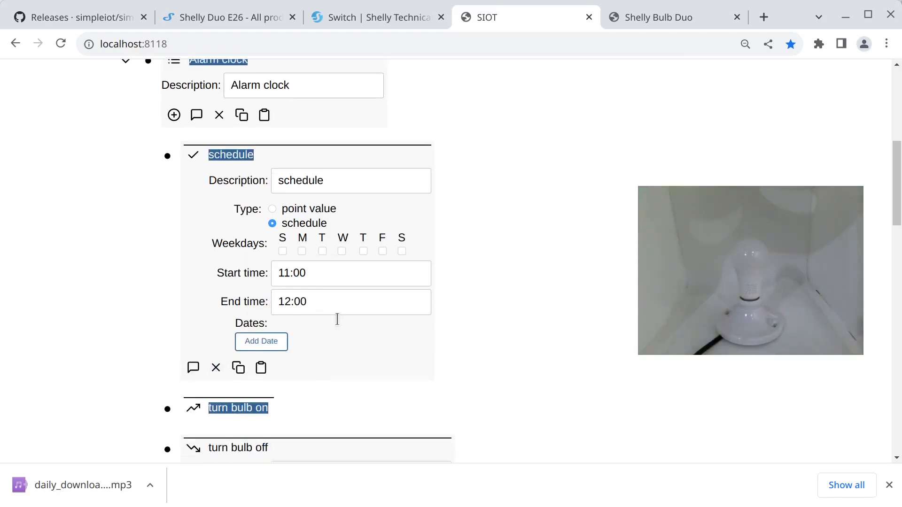
pyautogui.click(168, 202)
# Restrict the schedule condition to Monday and save it
pyautogui.scroll(5, 347, 324)
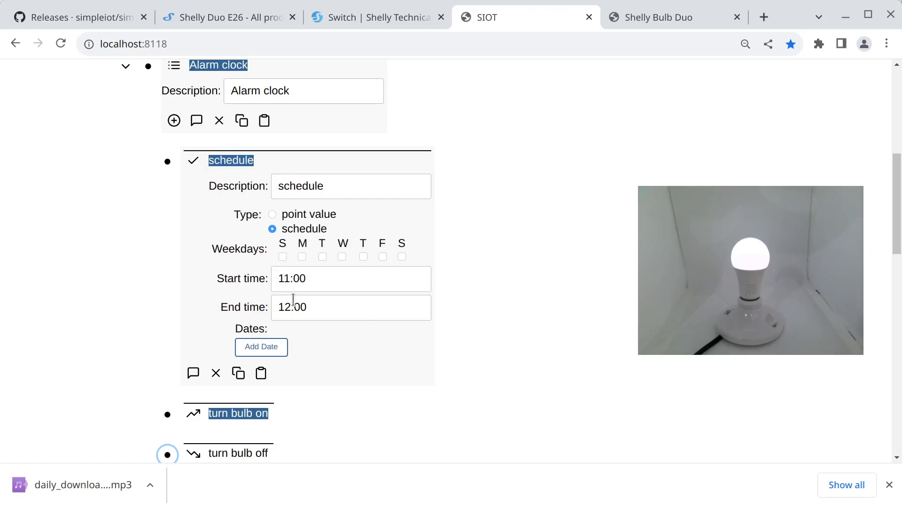
pyautogui.click(301, 257)
pyautogui.click(208, 345)
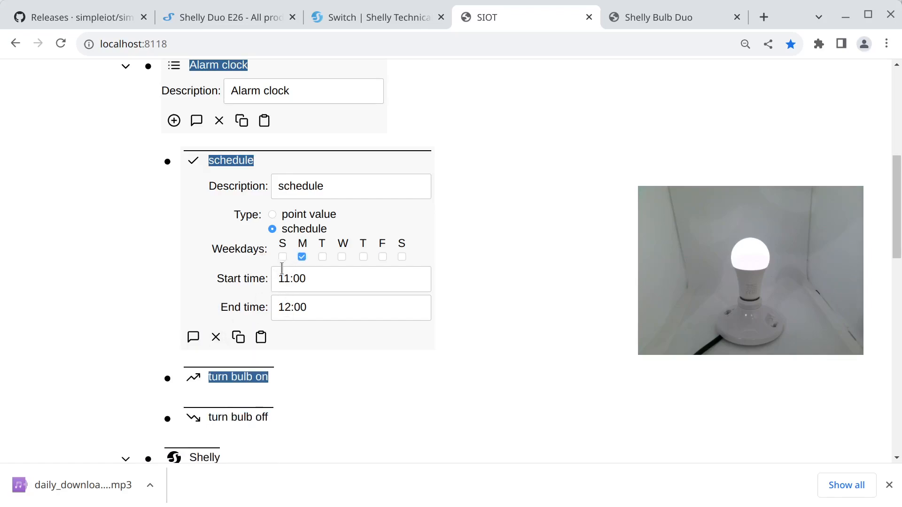
# Replace Monday with Tuesday in the schedule condition and save it, and clear Tuesday again with another save
pyautogui.click(322, 257)
pyautogui.click(216, 345)
pyautogui.click(302, 257)
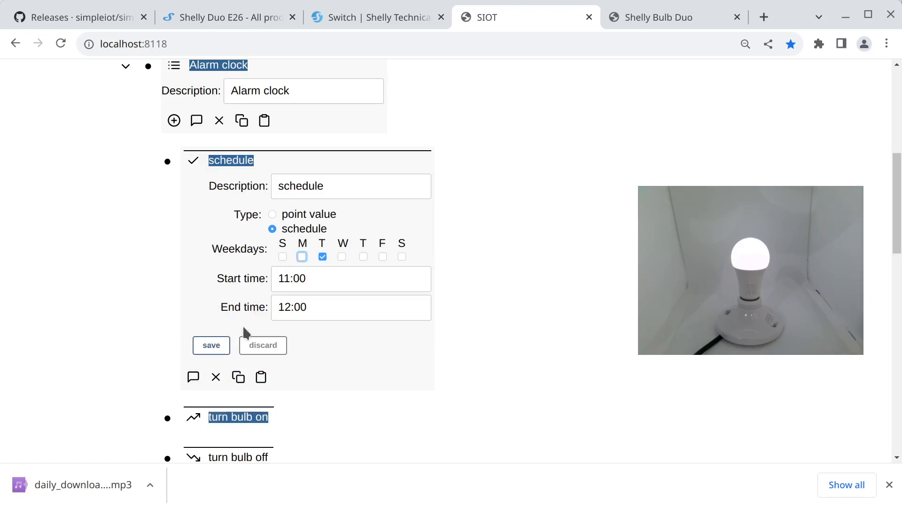
pyautogui.click(225, 345)
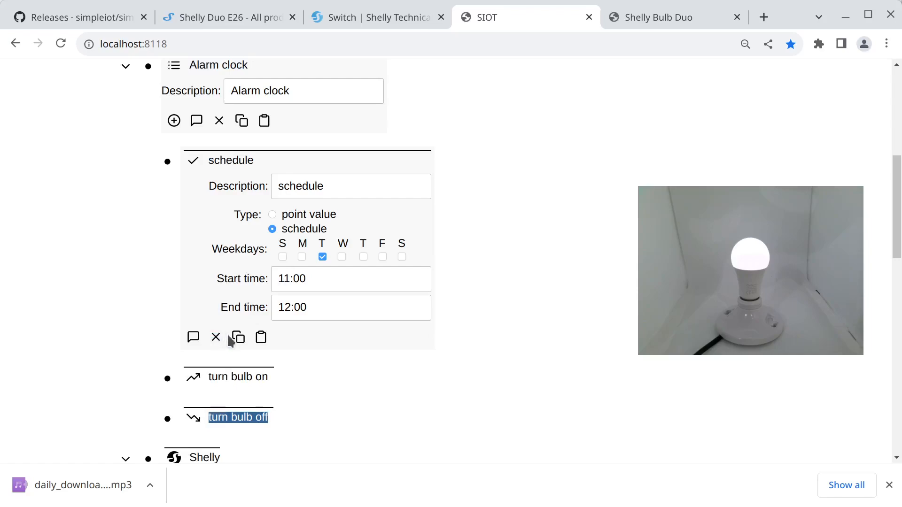
pyautogui.click(323, 257)
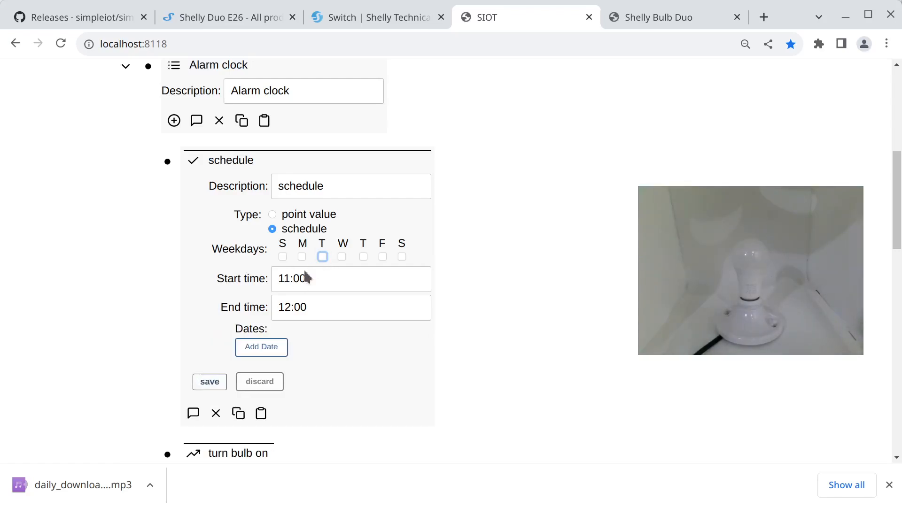
pyautogui.click(227, 376)
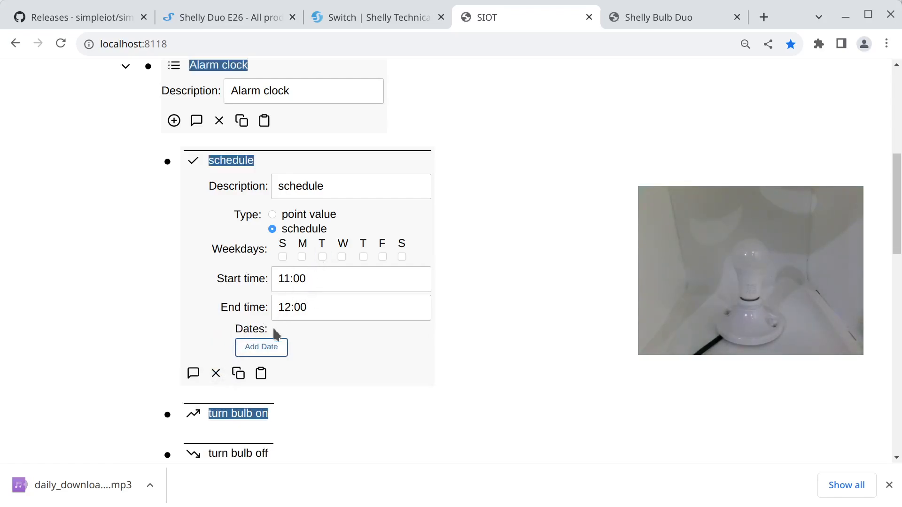
# Add the date 2023-08-28 to the schedule condition and save it
pyautogui.click(254, 349)
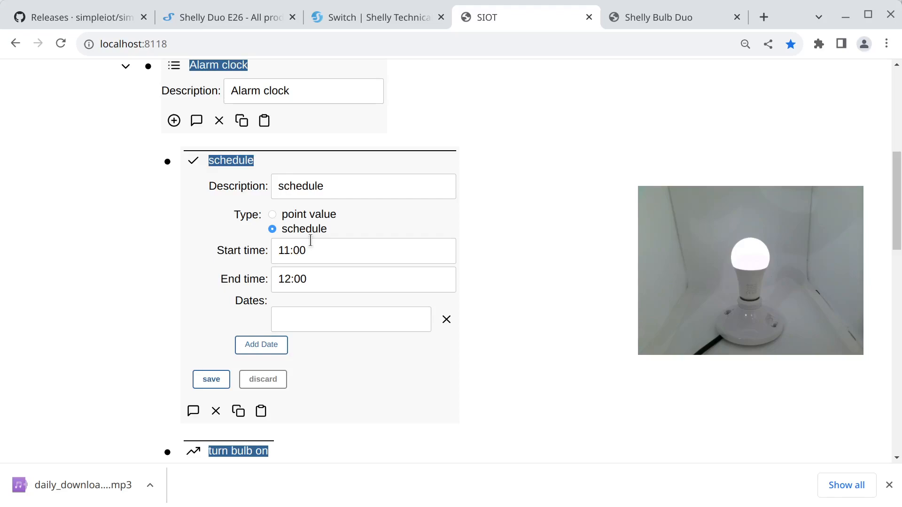
pyautogui.click(313, 317)
pyautogui.write('2023-')
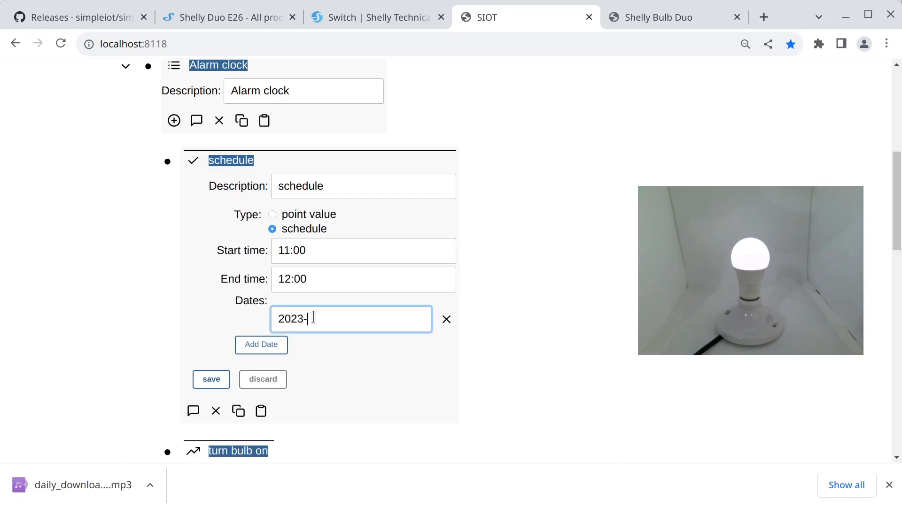
pyautogui.write('08-28')
pyautogui.press('Return')
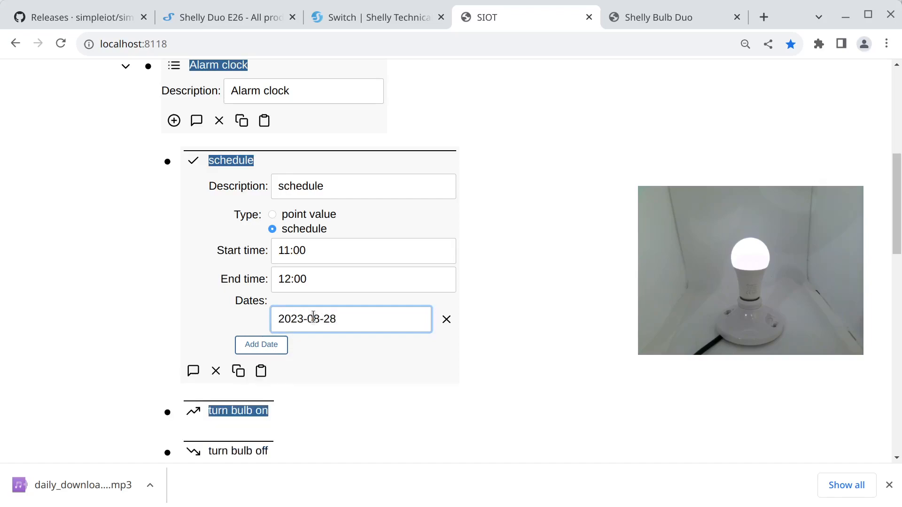
# Add a second date, 2023-08-30, to the schedule condition and save it
pyautogui.click(262, 345)
pyautogui.click(305, 348)
pyautogui.write('2023-08-30')
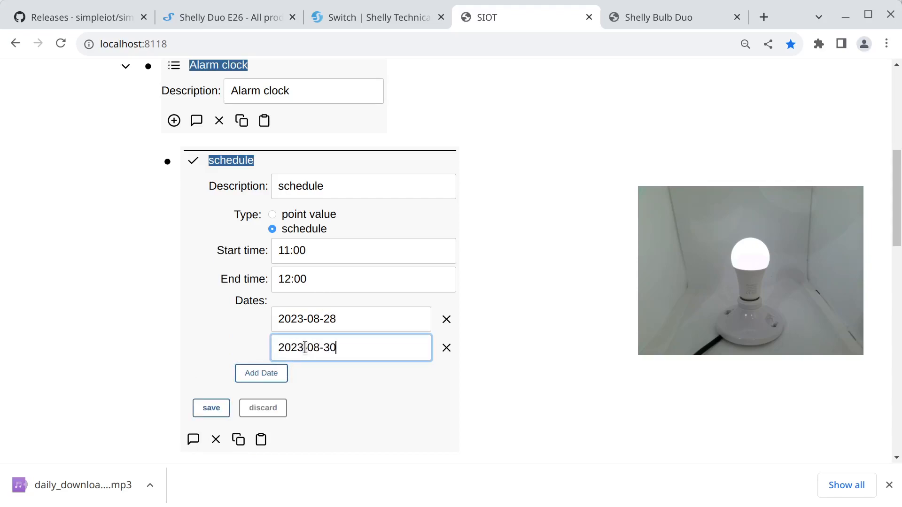
pyautogui.press('Return')
# Change the schedule condition's first date to 2023-08-20 and save it, and remove both dates
pyautogui.click(381, 315)
pyautogui.press('BackSpace')
pyautogui.write('0')
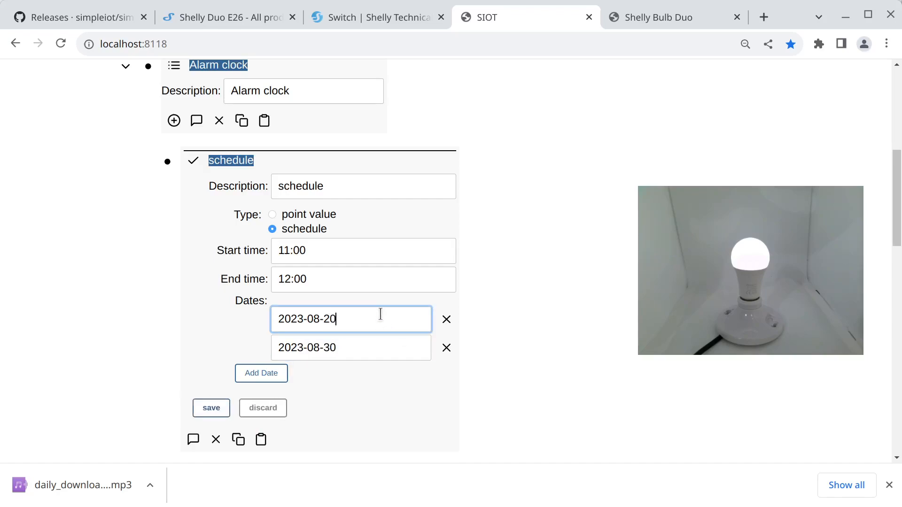
pyautogui.press('Return')
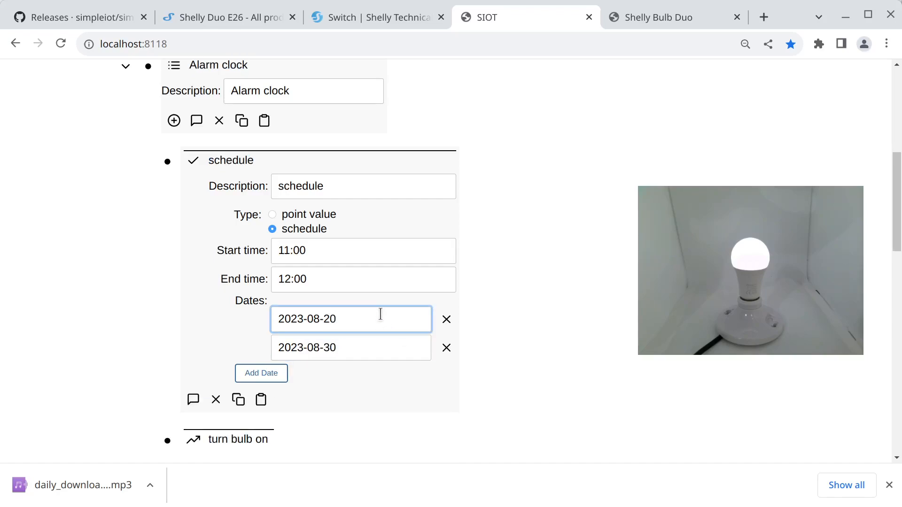
pyautogui.click(446, 319)
pyautogui.click(446, 319)
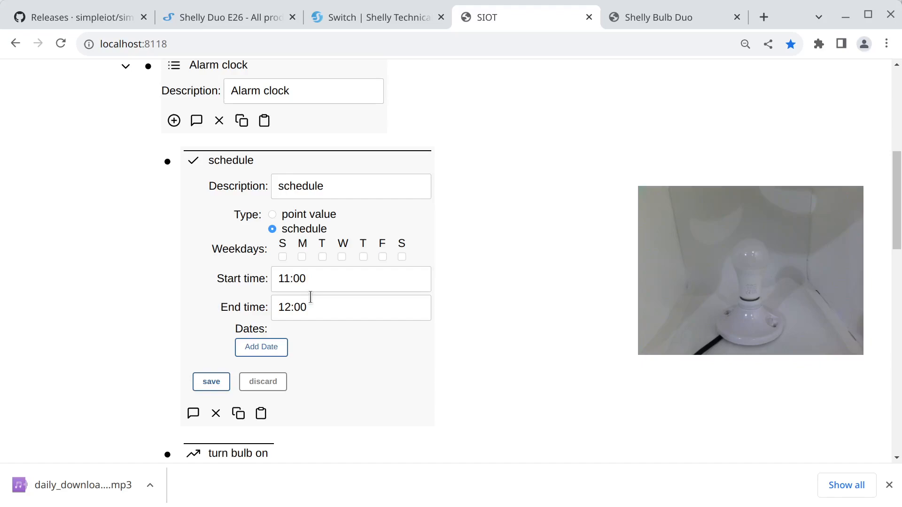
# Set the schedule condition's start time to 23:00 and save it
pyautogui.click(285, 279)
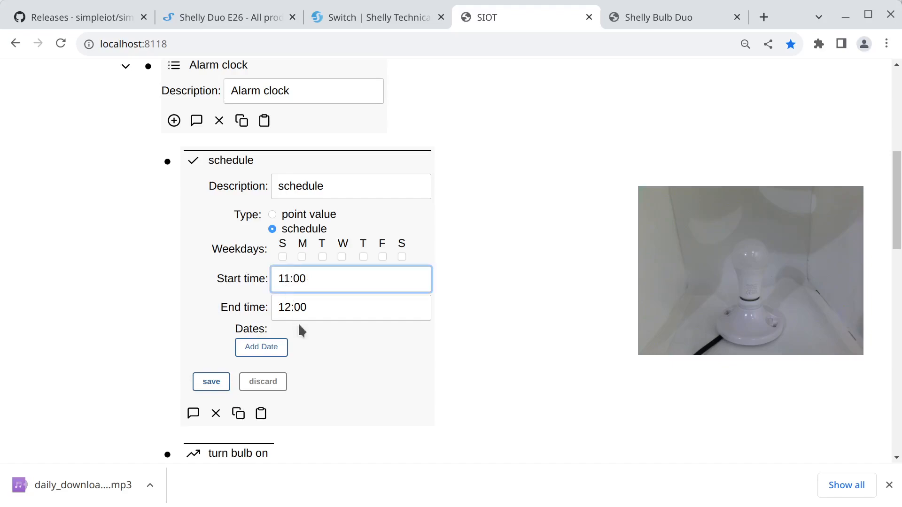
pyautogui.press('BackSpace')
pyautogui.press('BackSpace')
pyautogui.write('23:00')
pyautogui.press('Return')
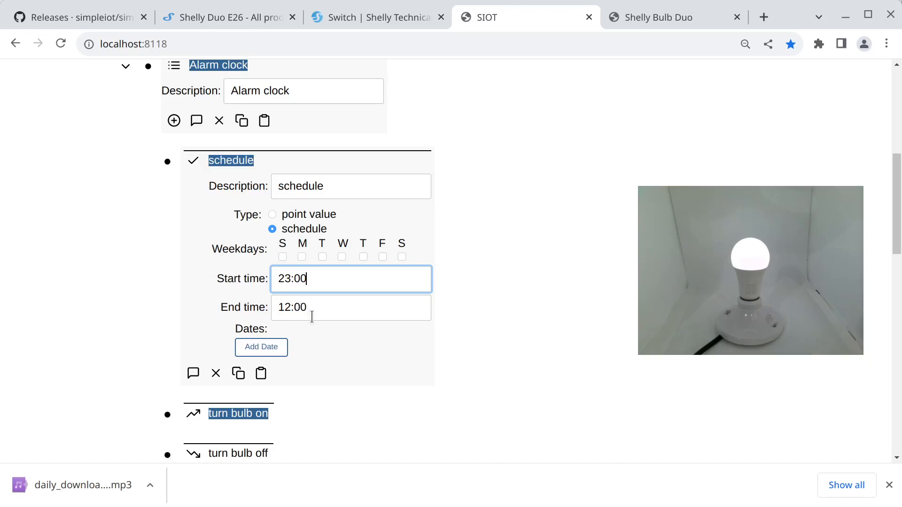
# Restrict the schedule condition to Monday and save it, and add Sunday with another save
pyautogui.click(302, 256)
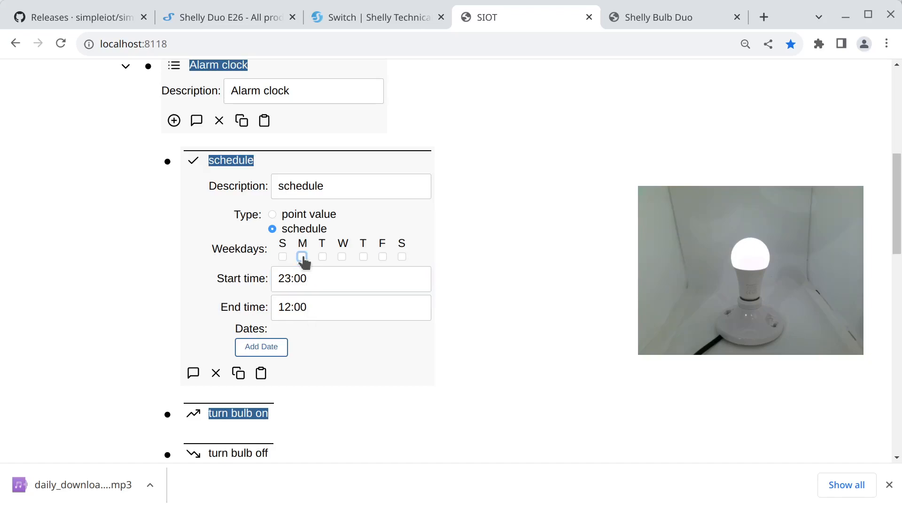
pyautogui.click(211, 345)
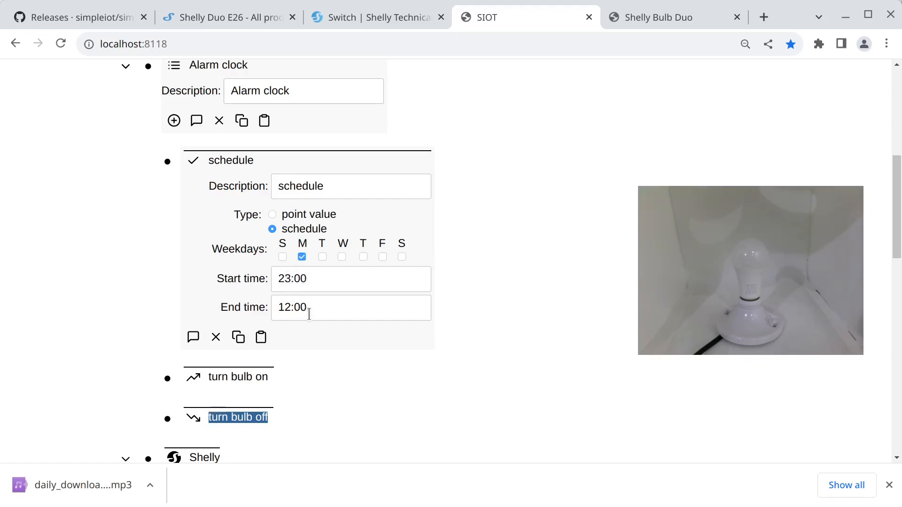
pyautogui.click(283, 257)
pyautogui.click(226, 346)
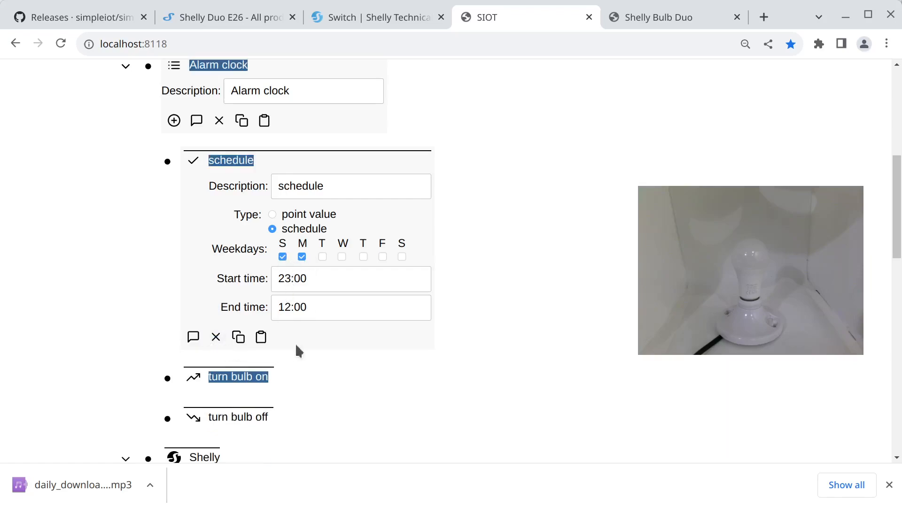
# Clear Monday from the schedule condition's weekdays and save it
pyautogui.click(302, 256)
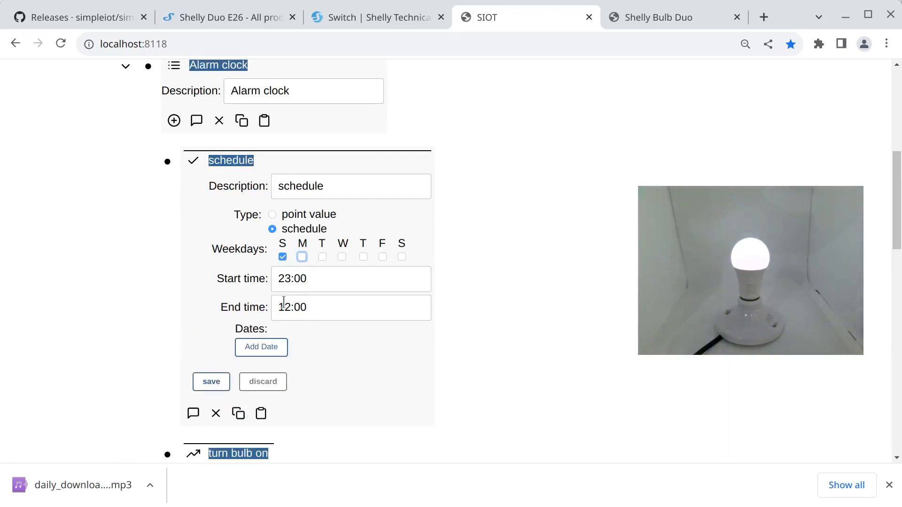
pyautogui.click(218, 381)
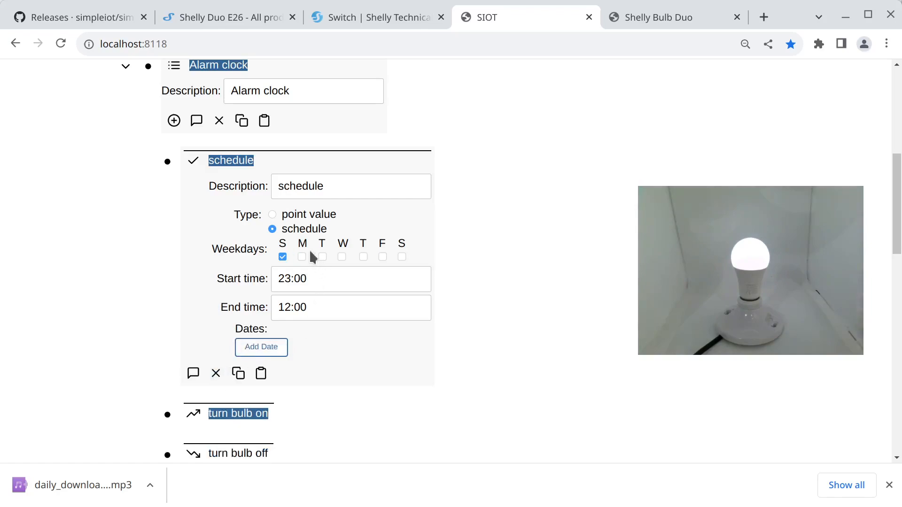